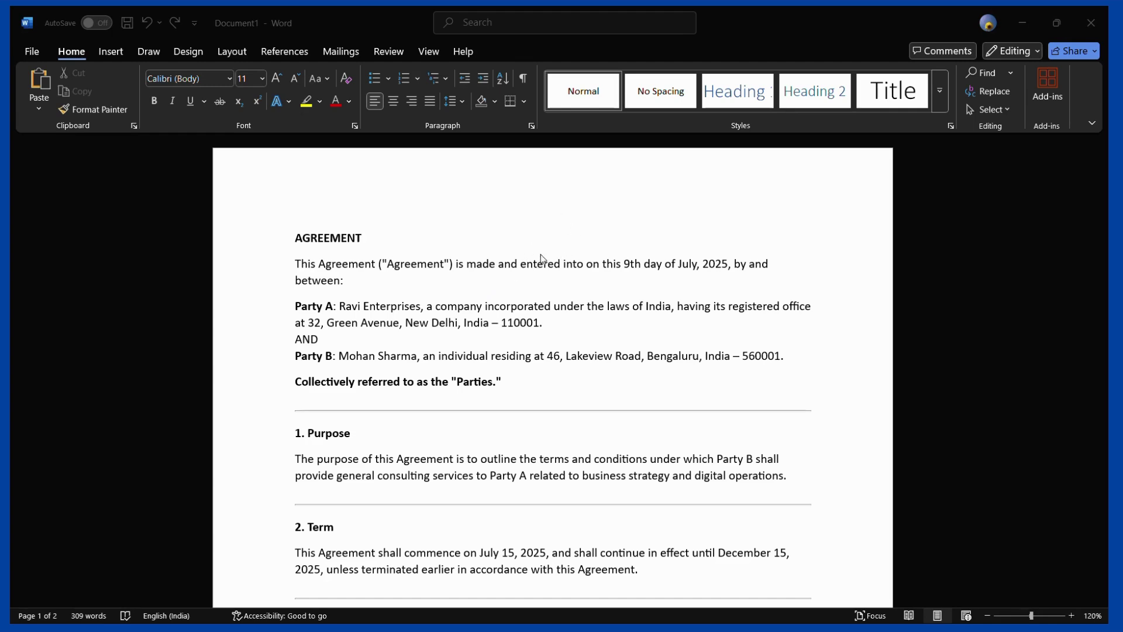
Scroll through the consulting agreement down to the Signature, Name and Title lines
{"action": "scroll", "coordinate": [529, 271], "scroll_direction": "down", "scroll_amount": 1}
{"action": "scroll", "coordinate": [528, 270], "scroll_direction": "up", "scroll_amount": 1}
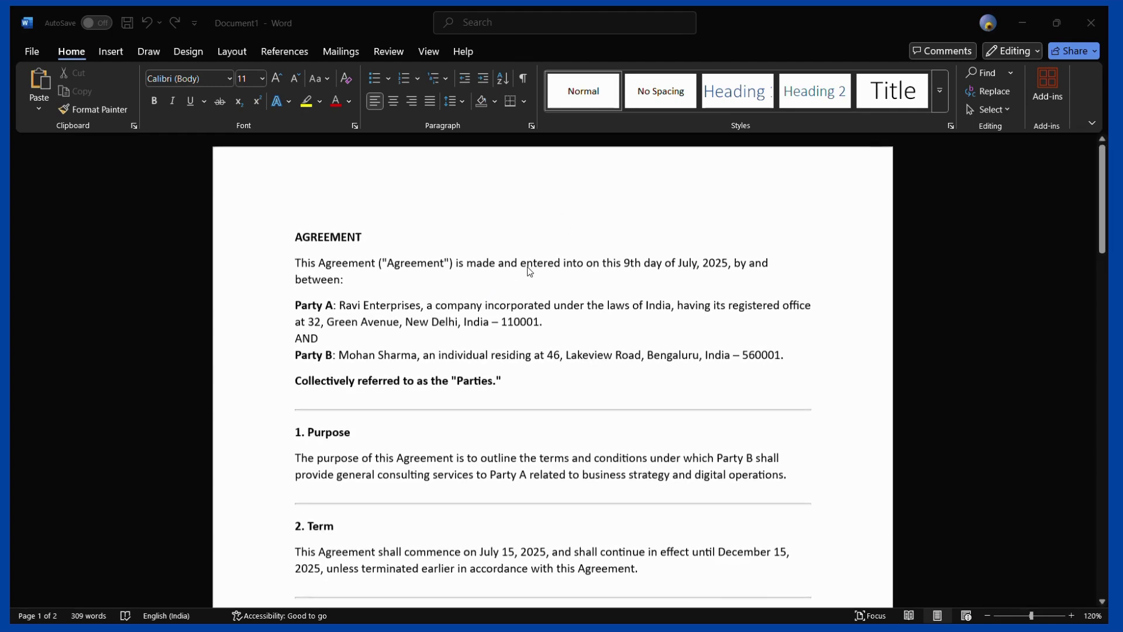
{"action": "scroll", "coordinate": [415, 299], "scroll_direction": "down", "scroll_amount": 1}
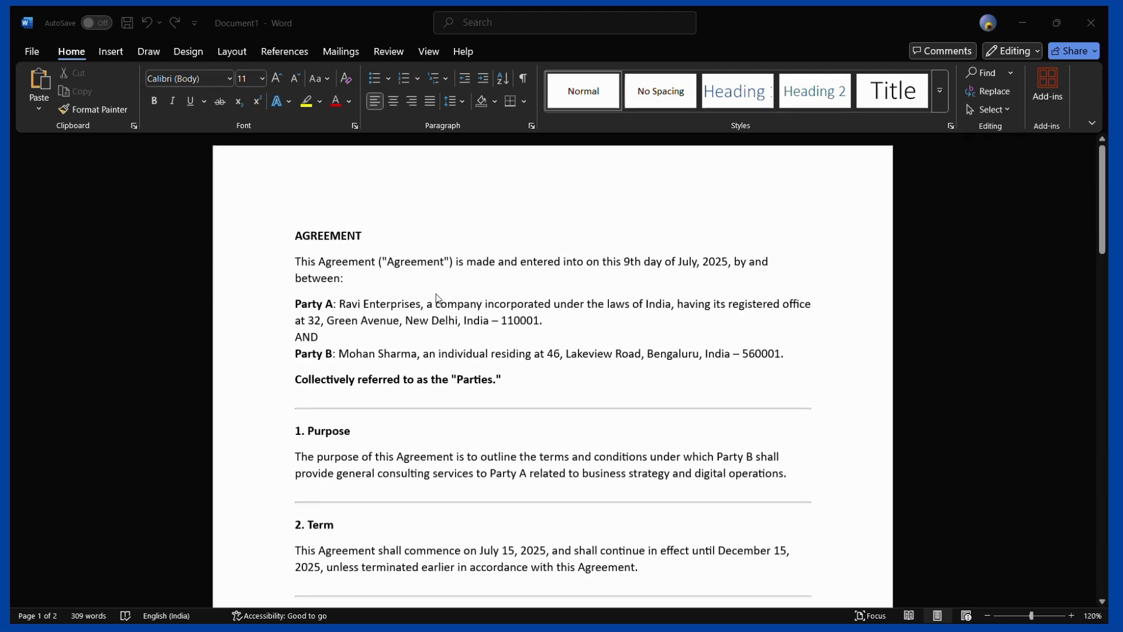
{"action": "scroll", "coordinate": [434, 293], "scroll_direction": "down", "scroll_amount": 1}
{"action": "scroll", "coordinate": [434, 295], "scroll_direction": "down", "scroll_amount": 2}
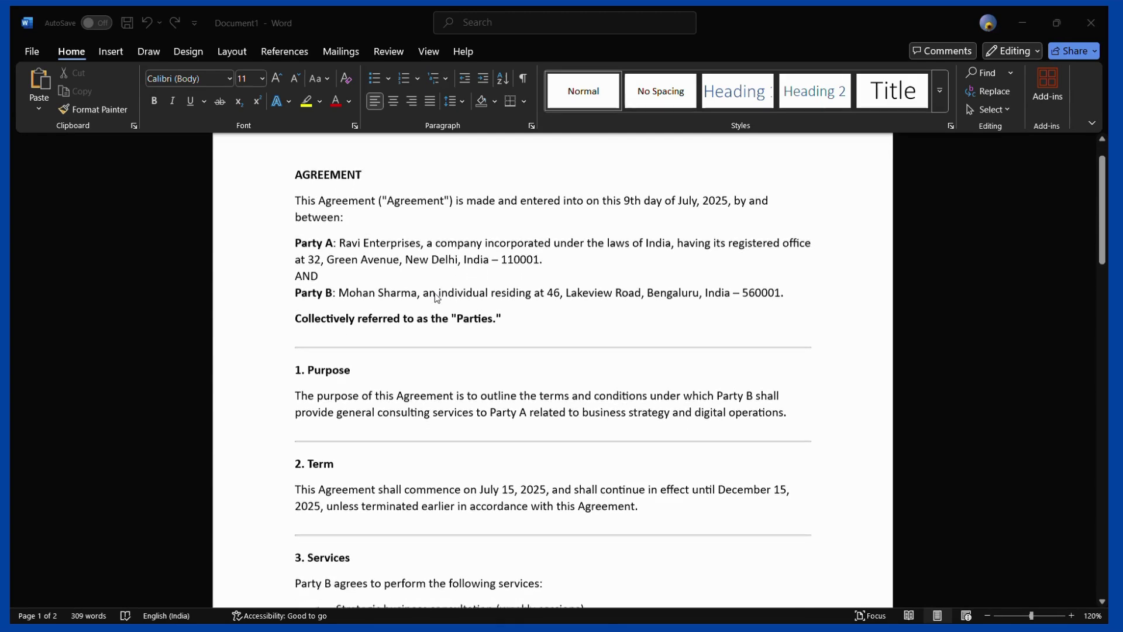
{"action": "scroll", "coordinate": [434, 294], "scroll_direction": "up", "scroll_amount": 3}
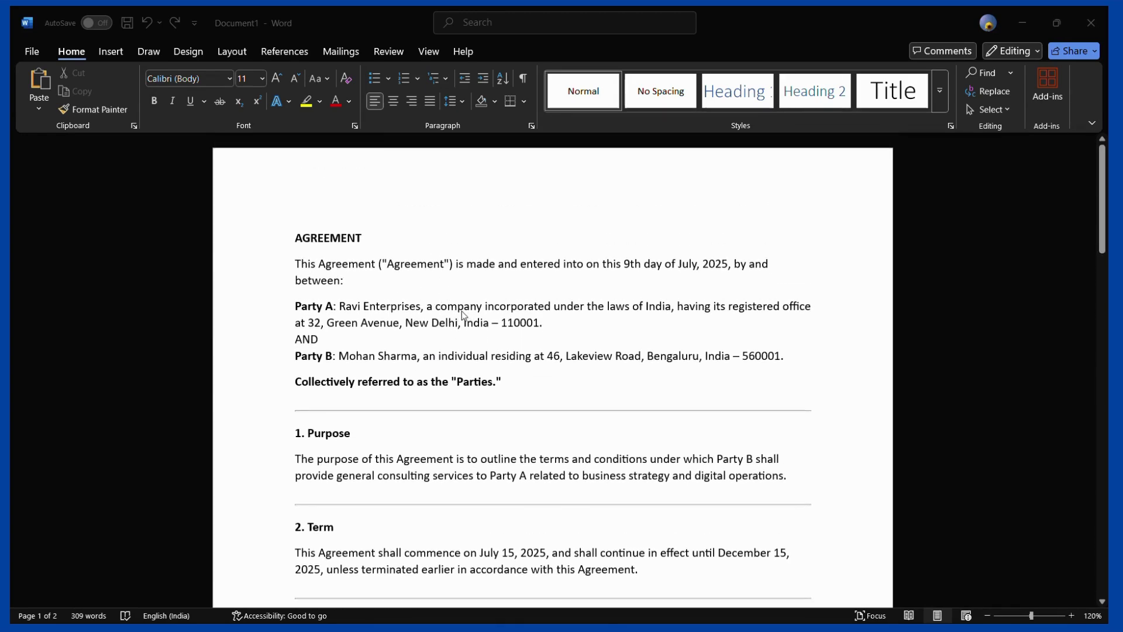
{"action": "scroll", "coordinate": [463, 313], "scroll_direction": "down", "scroll_amount": 15}
{"action": "scroll", "coordinate": [463, 312], "scroll_direction": "down", "scroll_amount": 15}
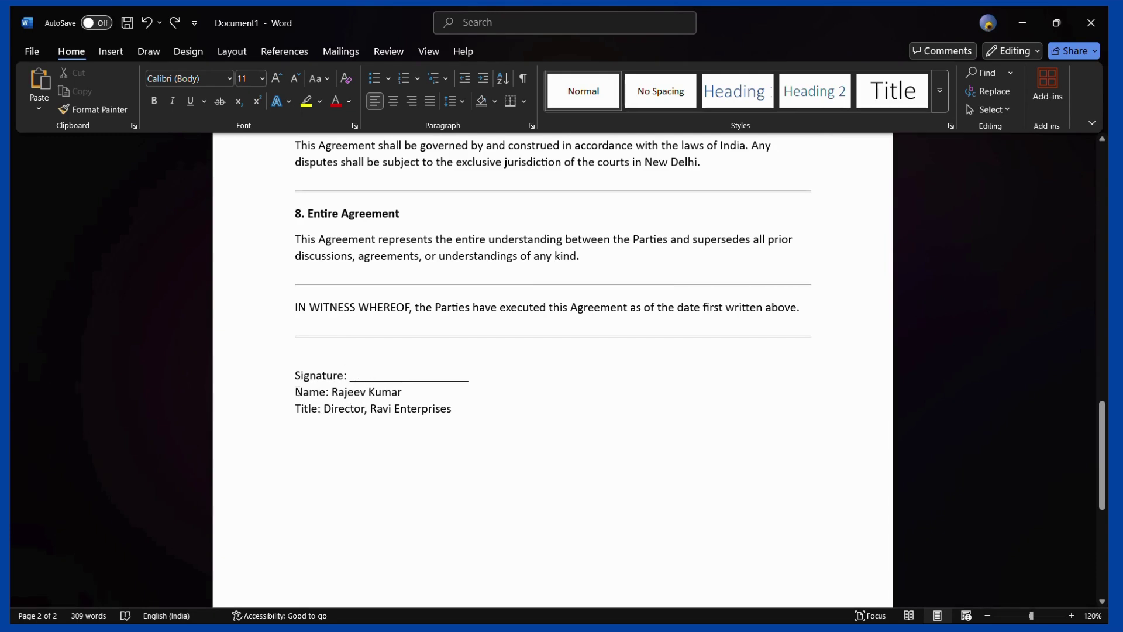
Put the insertion point on the Signature underline in the agreement's signature block
{"action": "left_click_drag", "start_coordinate": [296, 392], "coordinate": [399, 393]}
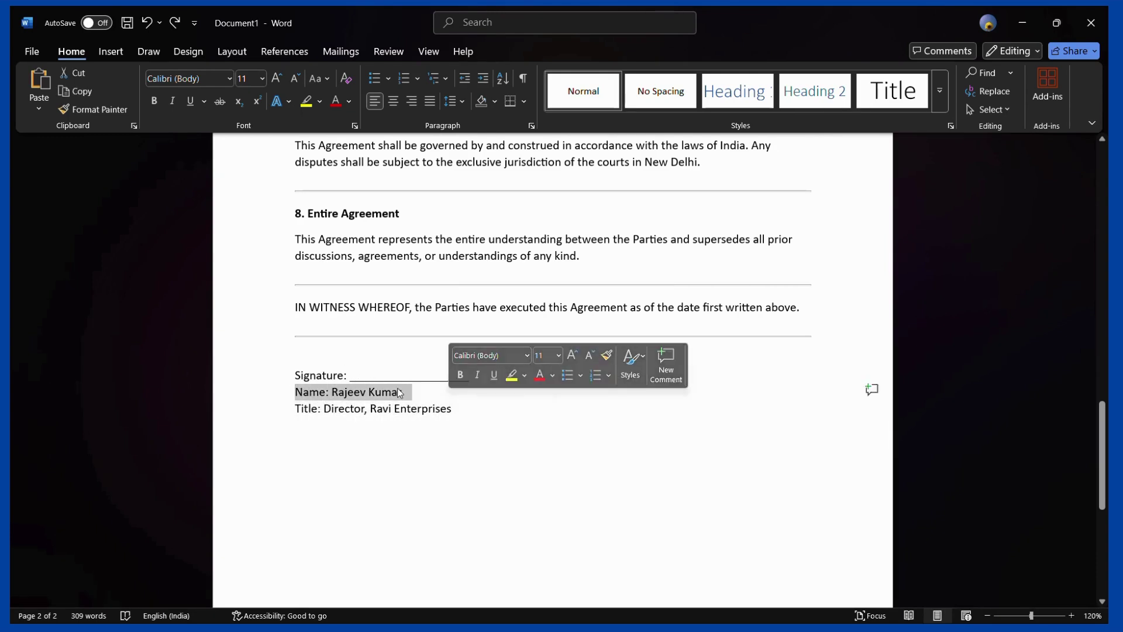
{"action": "left_click", "coordinate": [369, 363]}
{"action": "left_click", "coordinate": [363, 377]}
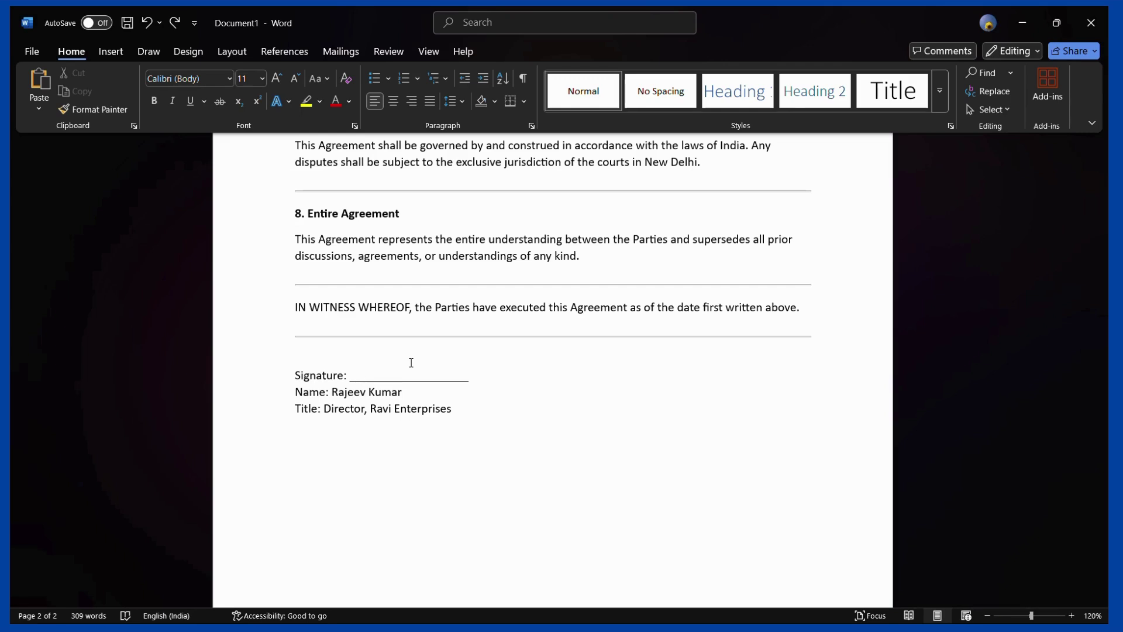
{"action": "key", "text": "alt+Tab"}
{"action": "key", "text": "alt+Tab"}
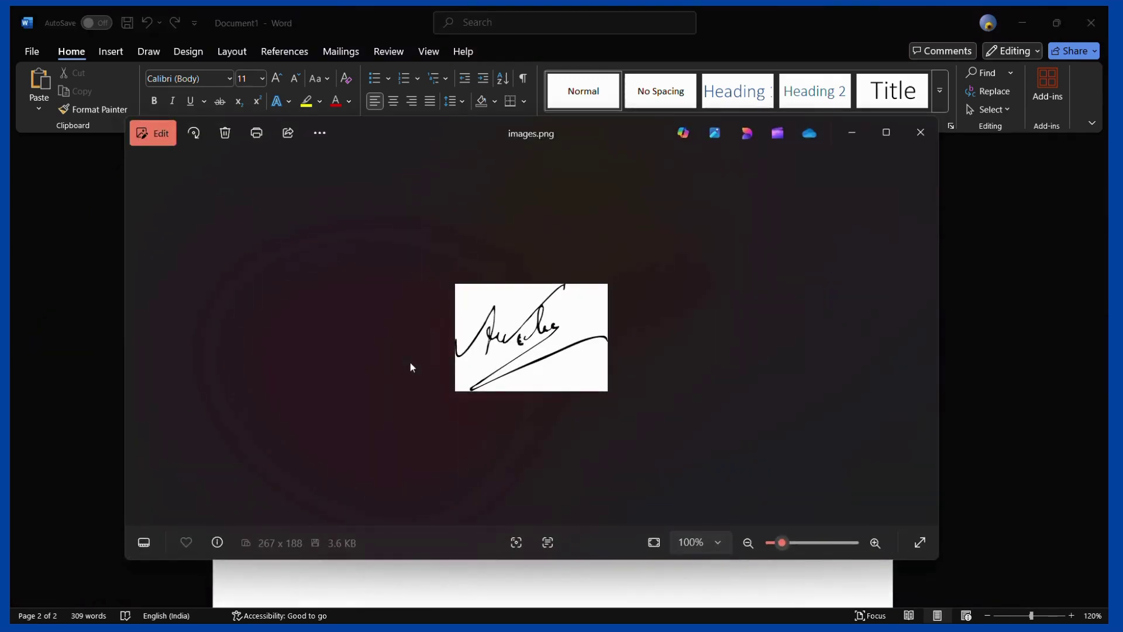
Zoom into the images.png handwritten signature in Photos, then close the viewer
{"action": "scroll", "coordinate": [523, 357], "scroll_direction": "up", "scroll_amount": 4}
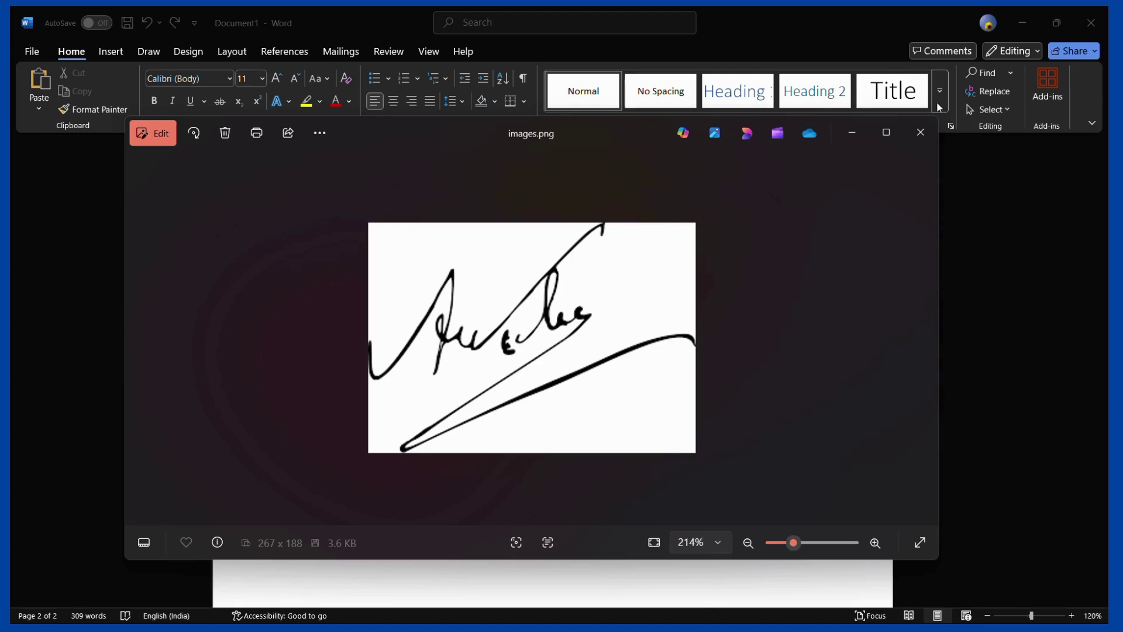
{"action": "left_click", "coordinate": [929, 136]}
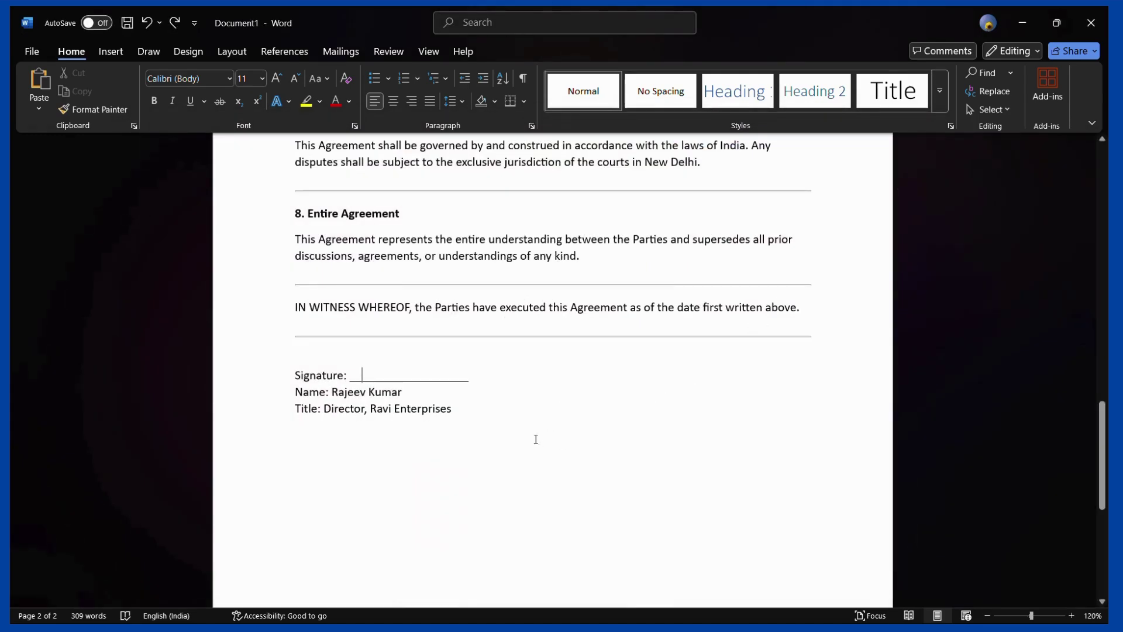
{"action": "key", "text": "alt+Tab"}
Open the remove.bg signature page from the 'bg remover signature' search results
{"action": "key", "text": "Tab"}
{"action": "key", "text": "Tab"}
{"action": "key", "text": "Tab"}
{"action": "key", "text": "Tab"}
{"action": "key", "text": "Tab"}
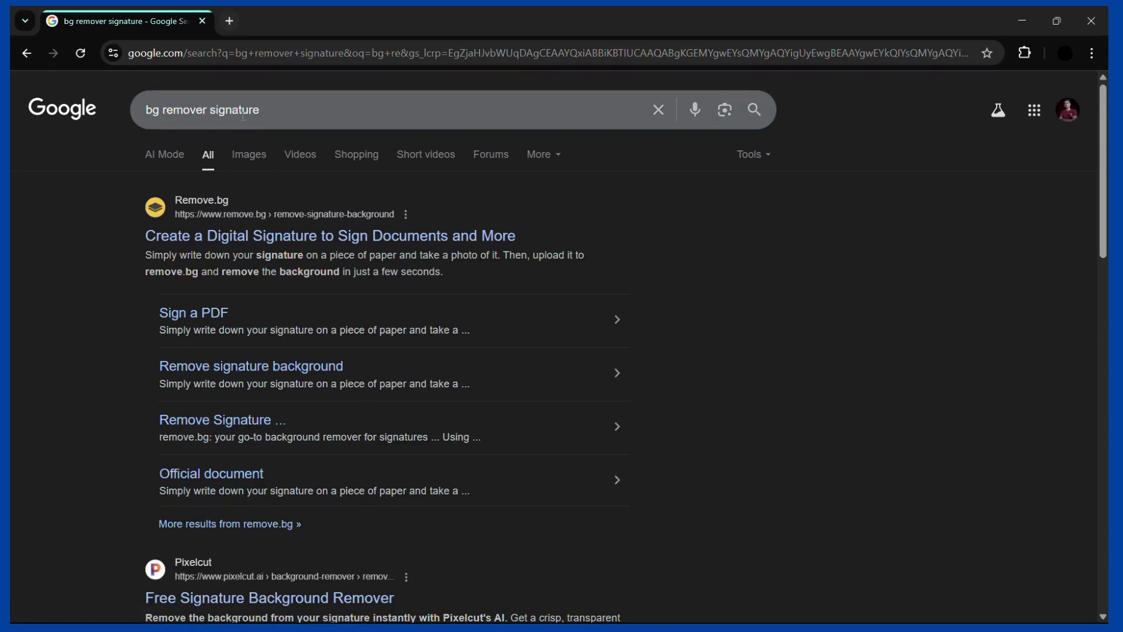
{"action": "scroll", "coordinate": [178, 272], "scroll_direction": "down", "scroll_amount": 1}
{"action": "scroll", "coordinate": [177, 272], "scroll_direction": "up", "scroll_amount": 1}
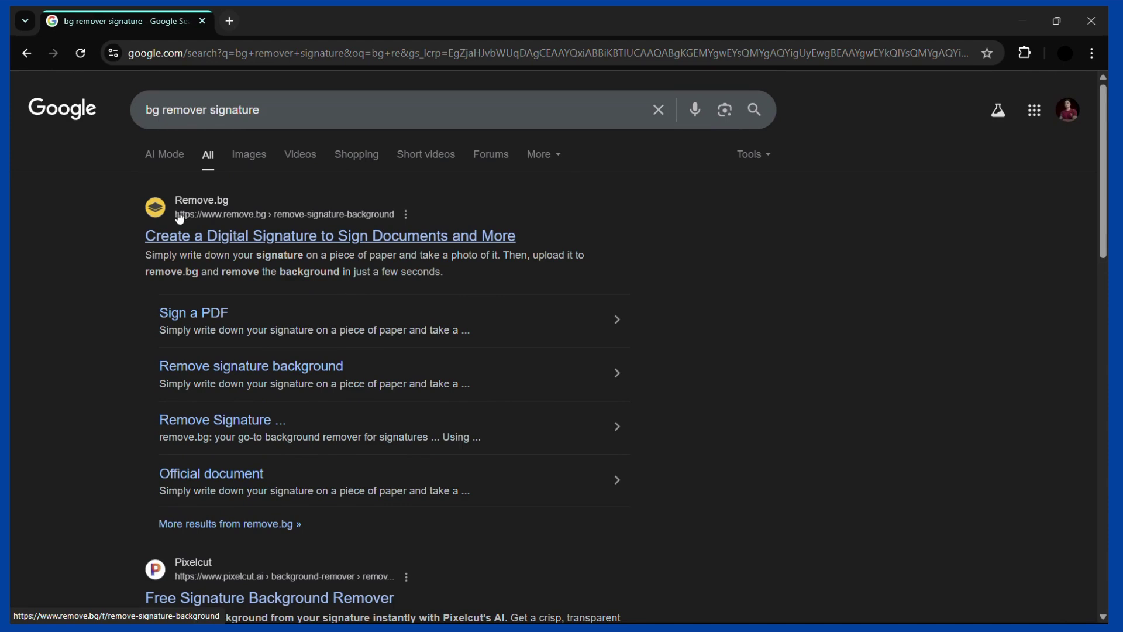
{"action": "left_click", "coordinate": [243, 241]}
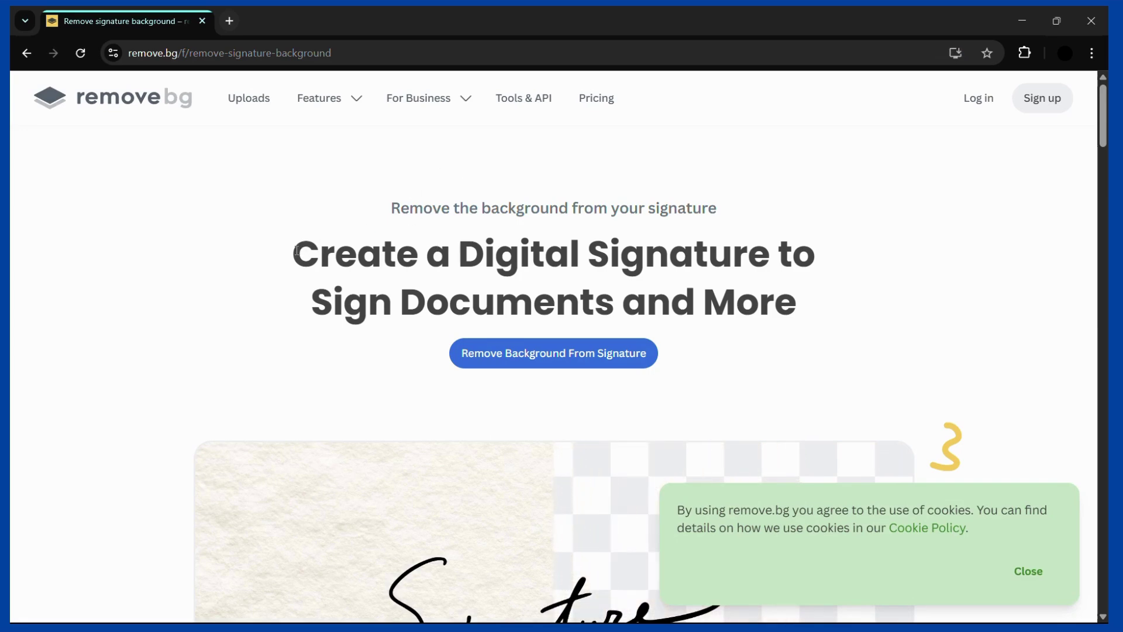
Go to remove.bg's image upload page and bring up its file picker
{"action": "left_click_drag", "start_coordinate": [292, 255], "coordinate": [737, 307]}
{"action": "scroll", "coordinate": [579, 326], "scroll_direction": "down", "scroll_amount": 2}
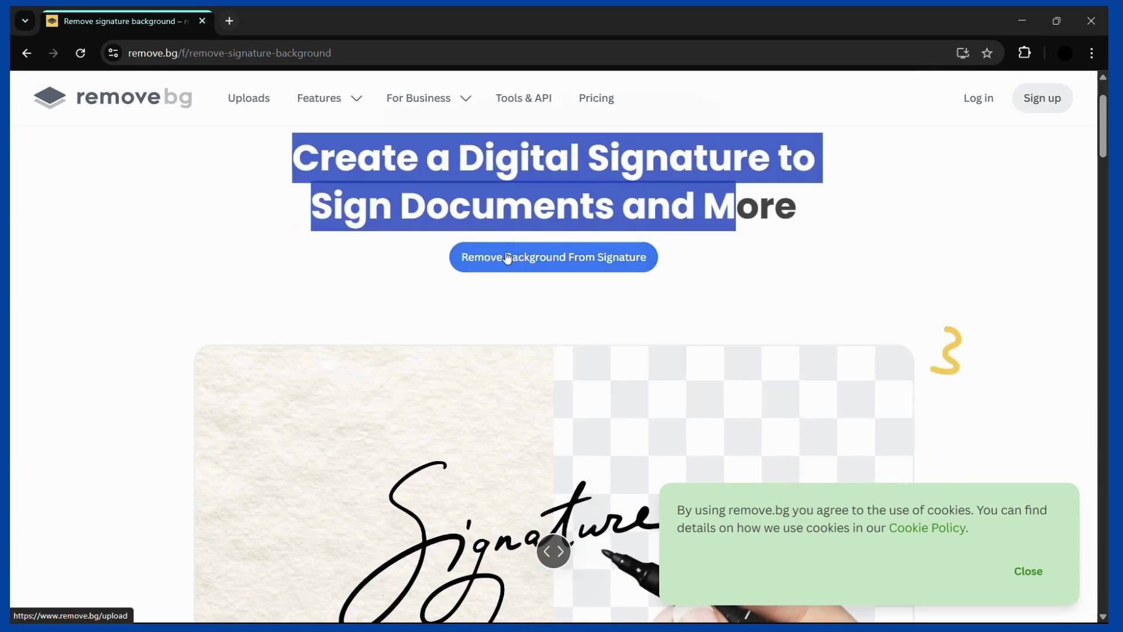
{"action": "left_click", "coordinate": [581, 259]}
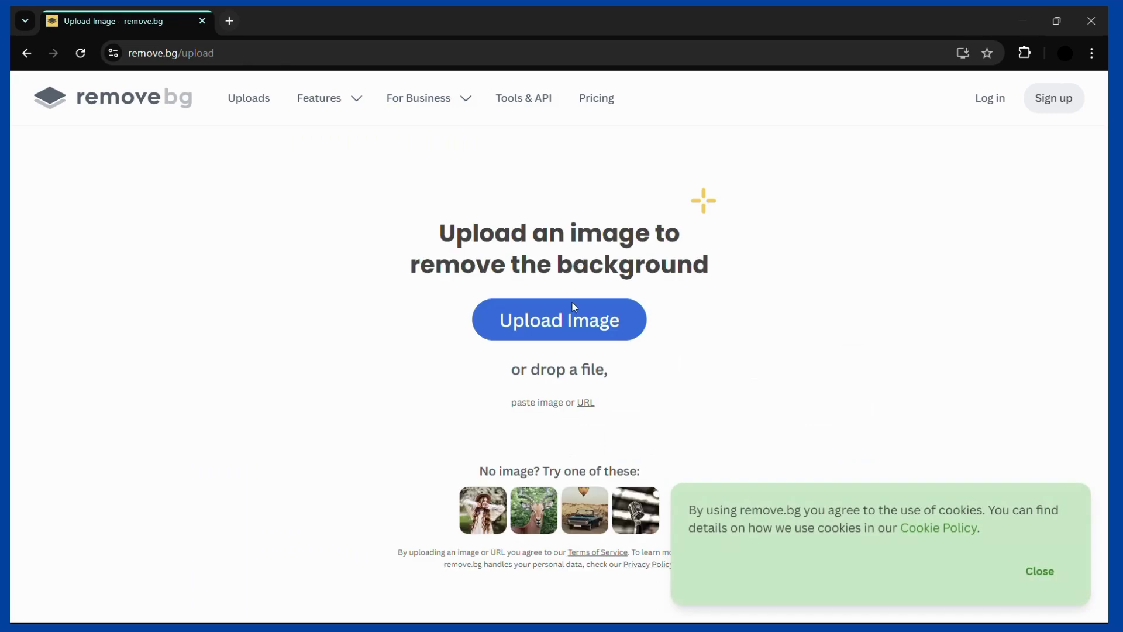
{"action": "left_click", "coordinate": [550, 323]}
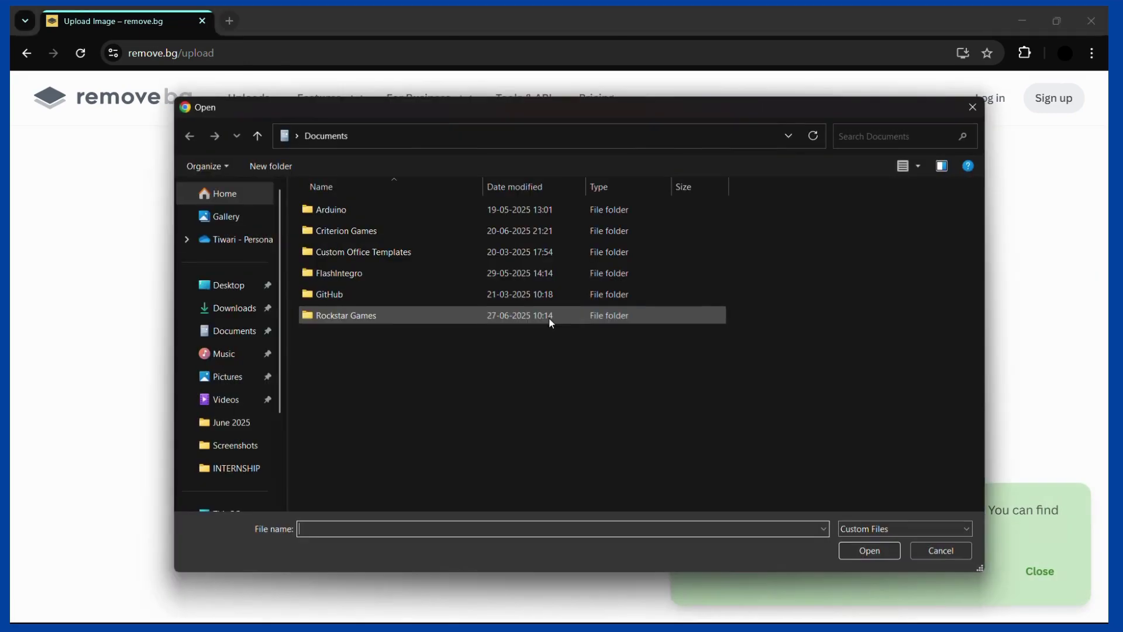
Upload the 'images' signature file from the Desktop to remove.bg
{"action": "left_click", "coordinate": [236, 290]}
{"action": "left_click", "coordinate": [369, 200]}
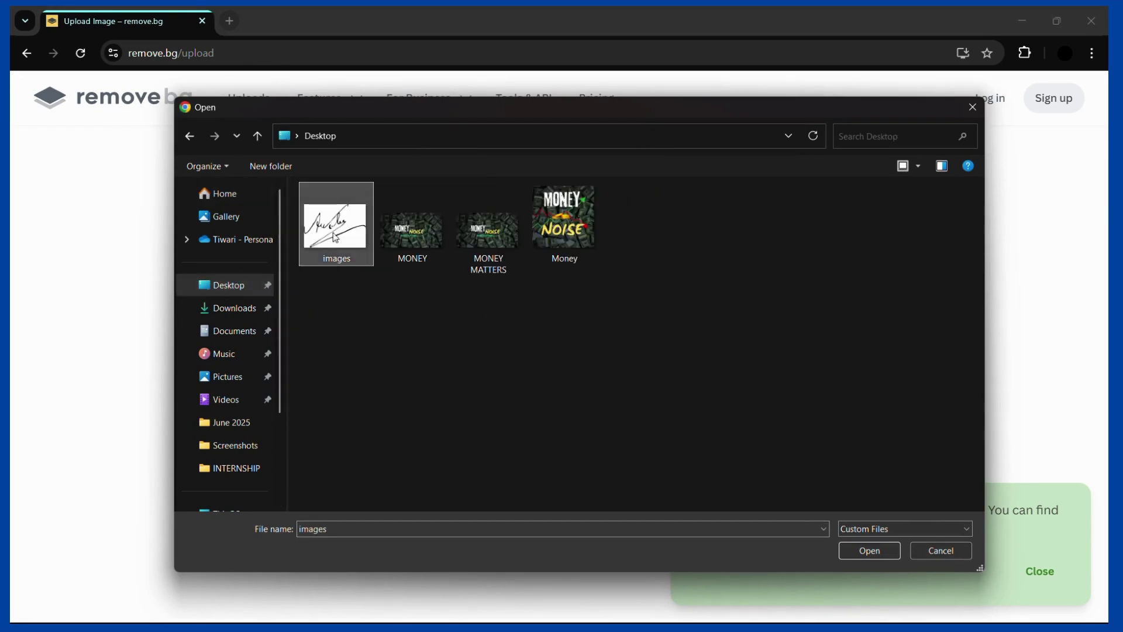
{"action": "left_click", "coordinate": [869, 550]}
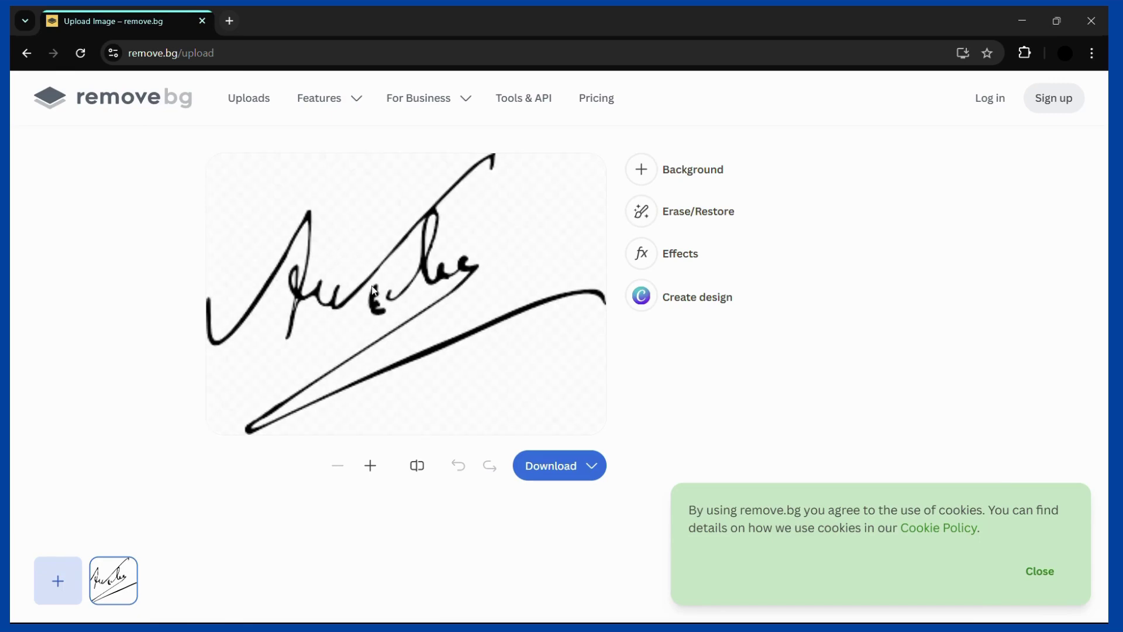
Download the transparent signature preview as images-removebg-preview.png, view it, and return to Word
{"action": "mouse_move", "coordinate": [554, 475]}
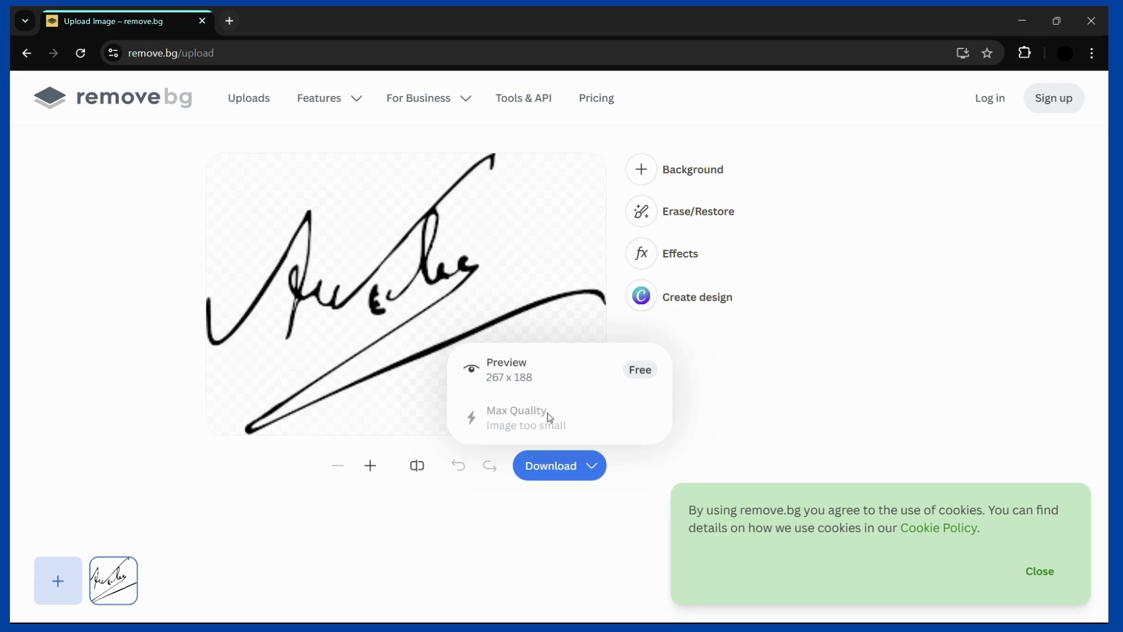
{"action": "left_click", "coordinate": [583, 375]}
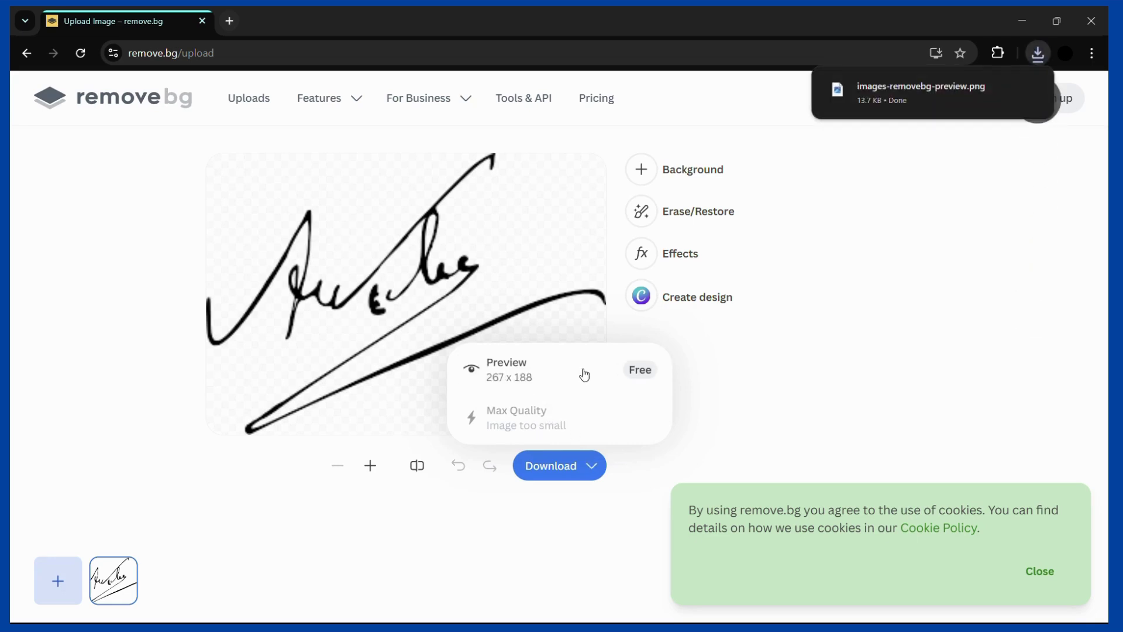
{"action": "left_click", "coordinate": [1029, 90]}
{"action": "scroll", "coordinate": [524, 333], "scroll_direction": "up", "scroll_amount": 5}
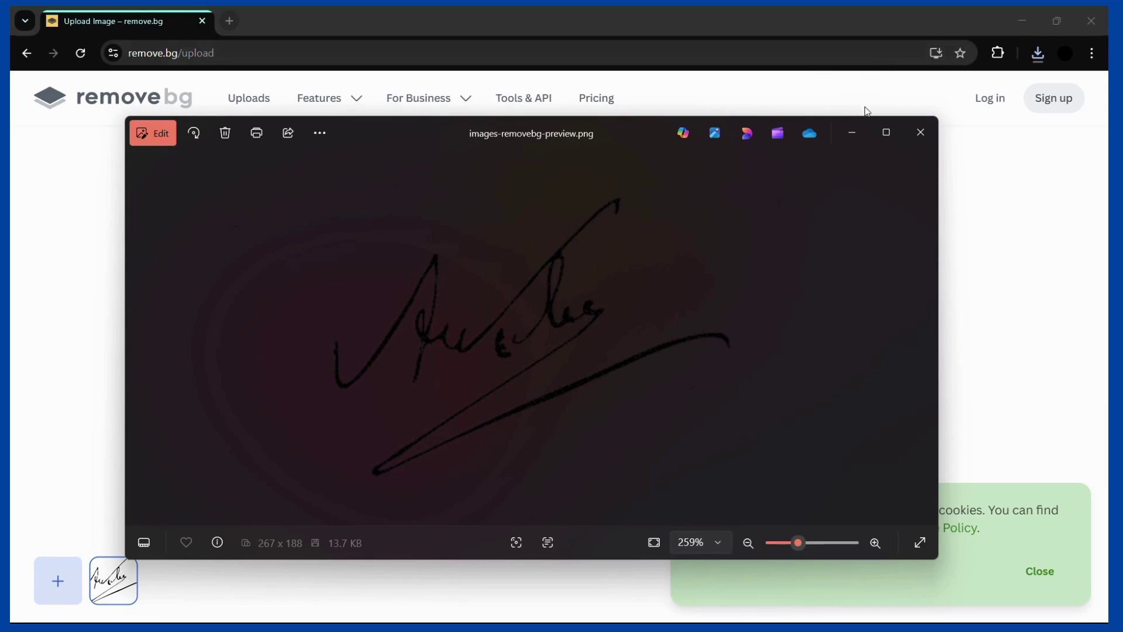
{"action": "left_click", "coordinate": [854, 135]}
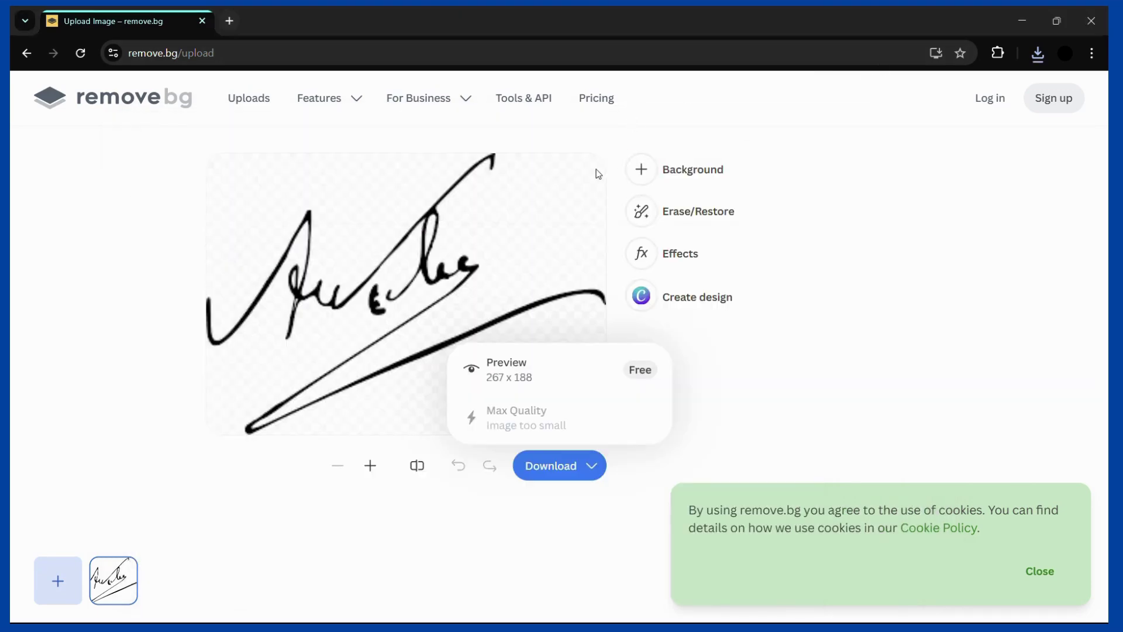
{"action": "key", "text": "alt+Tab"}
{"action": "key", "text": "alt+Tab"}
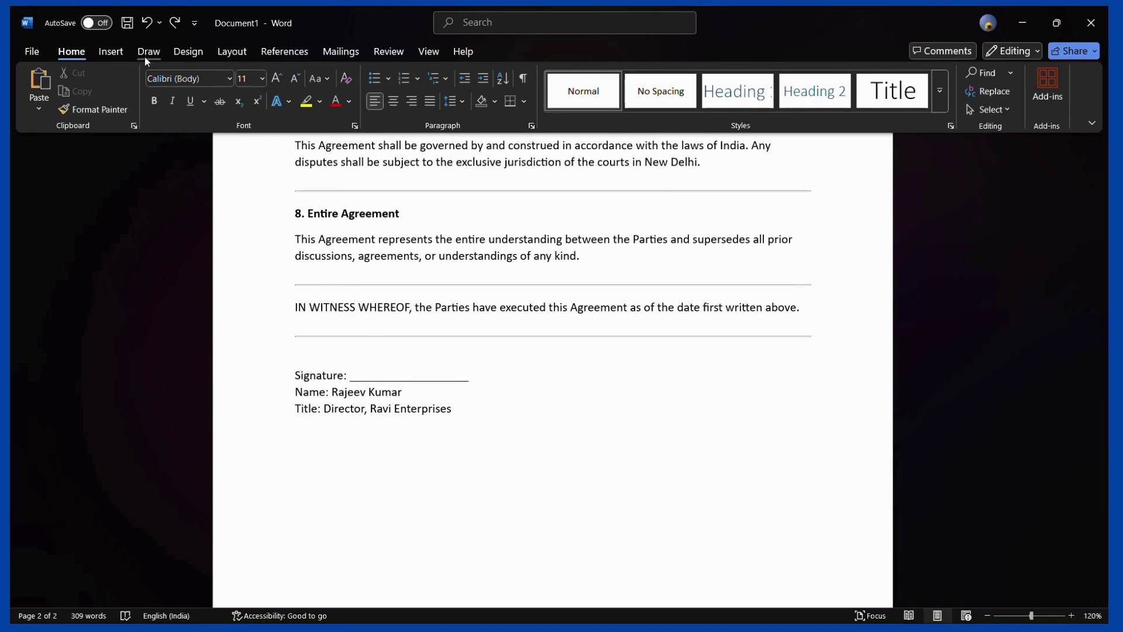
Insert images-removebg-preview.png from the Downloads folder at the Signature line
{"action": "left_click", "coordinate": [116, 55]}
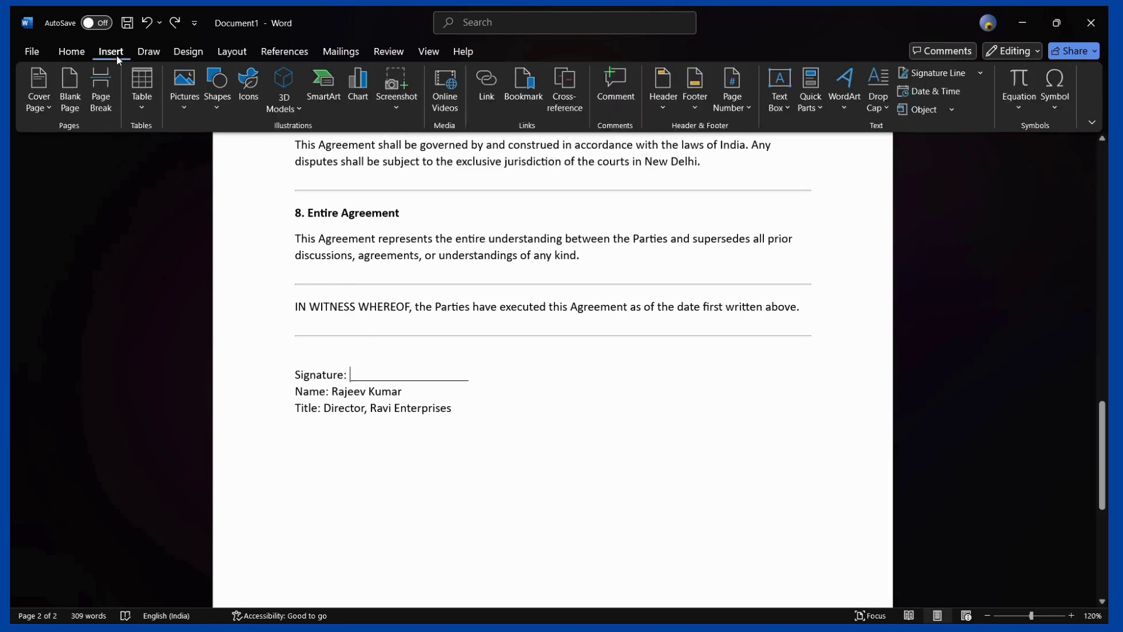
{"action": "left_click", "coordinate": [176, 111]}
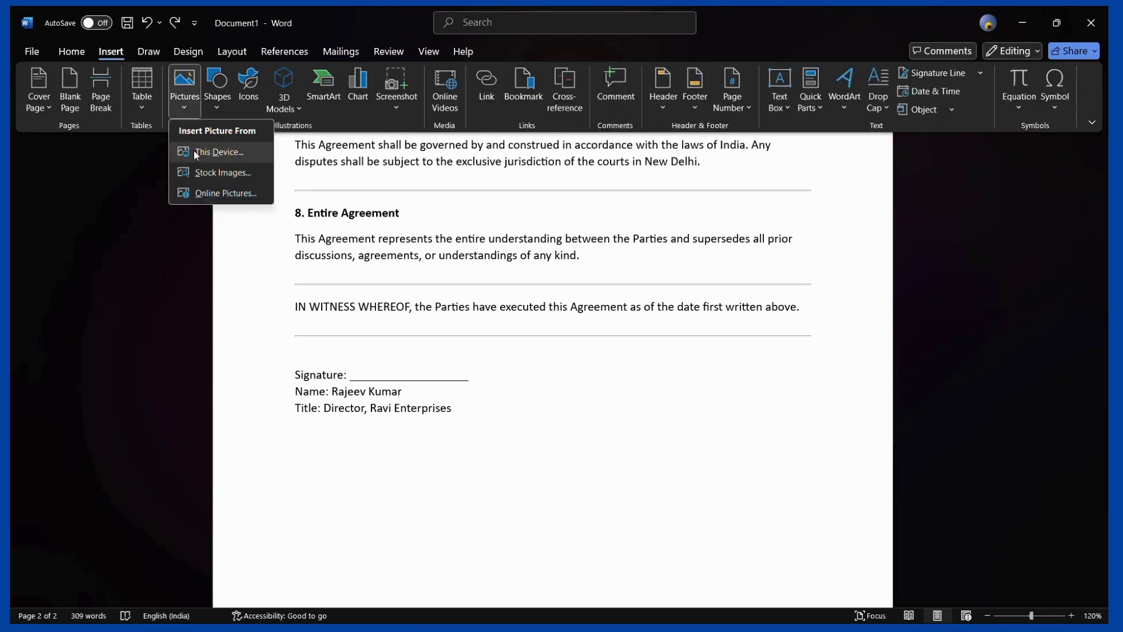
{"action": "left_click", "coordinate": [195, 152]}
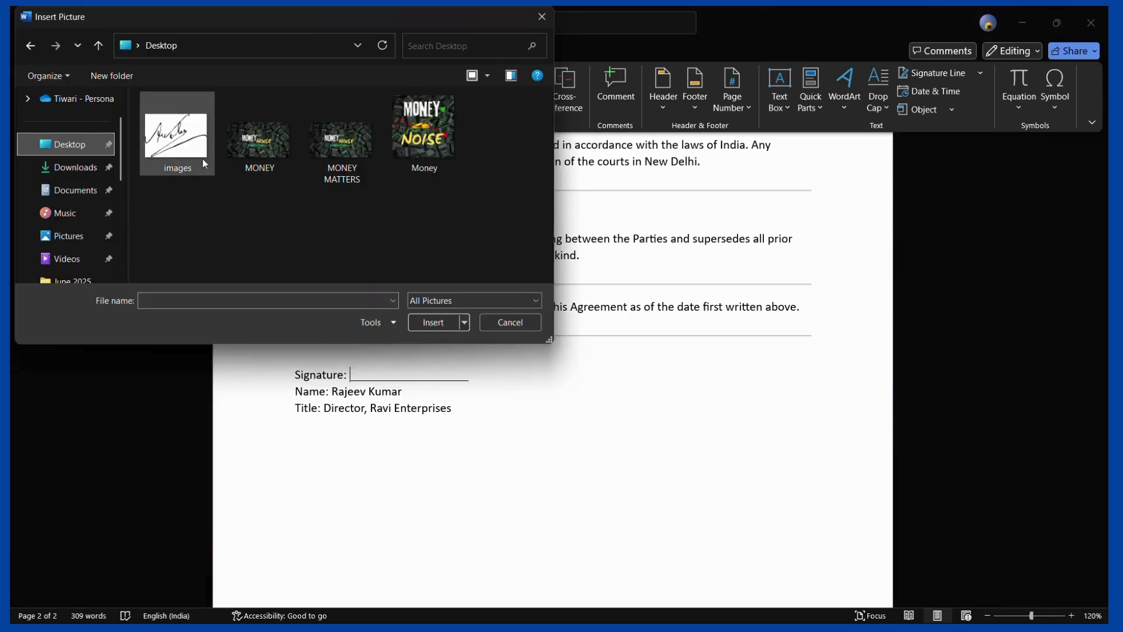
{"action": "left_click", "coordinate": [199, 159]}
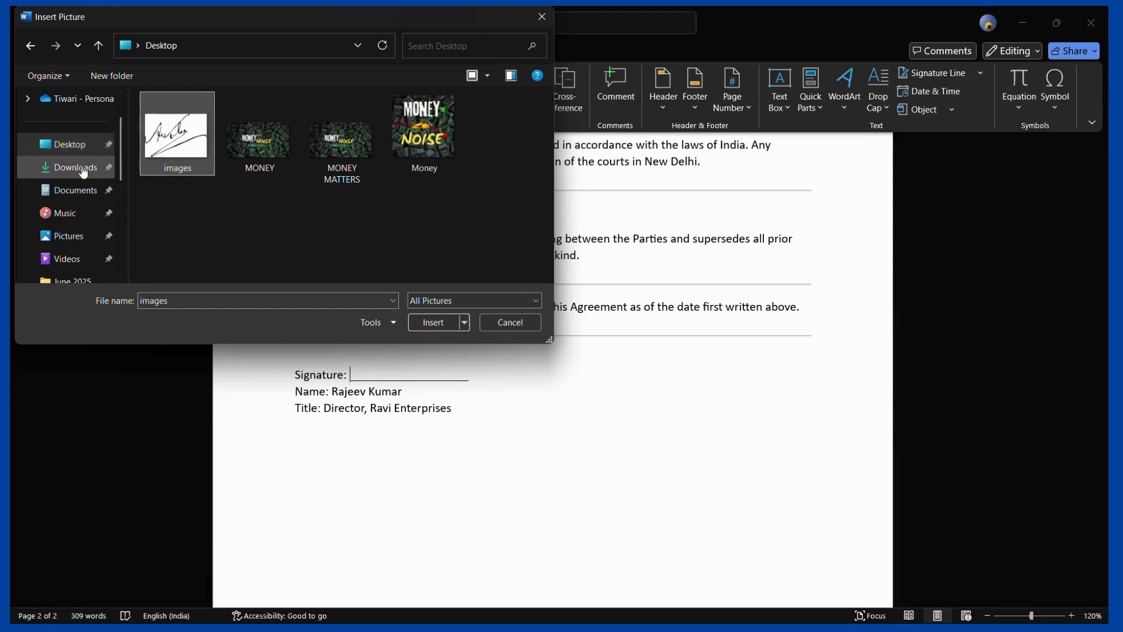
{"action": "left_click", "coordinate": [82, 170]}
{"action": "left_click", "coordinate": [181, 145]}
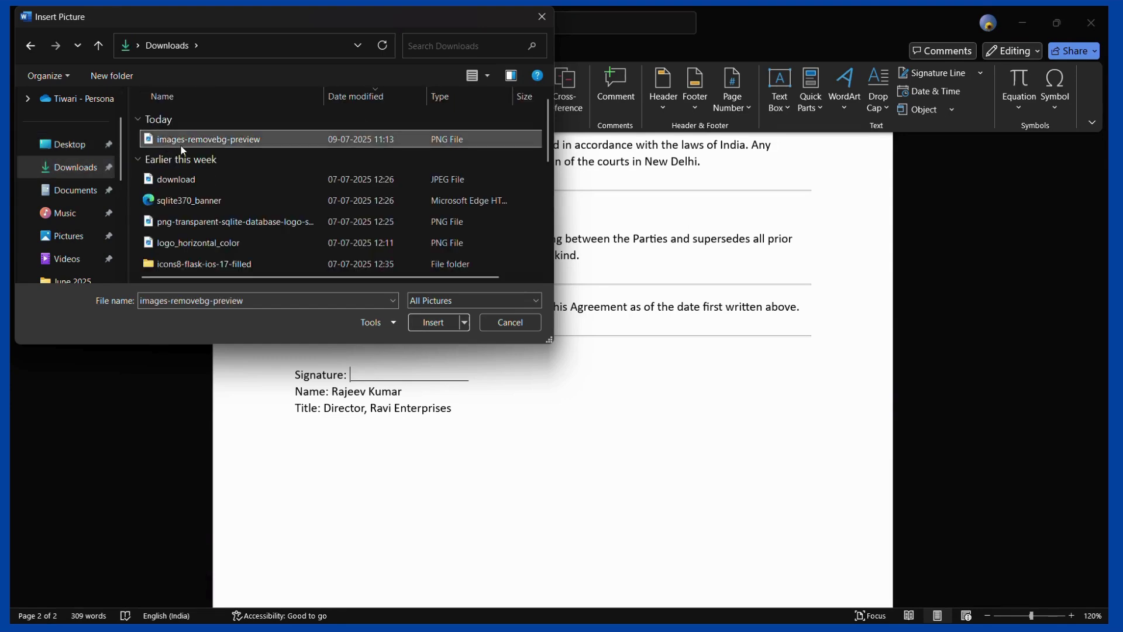
{"action": "left_click", "coordinate": [418, 322]}
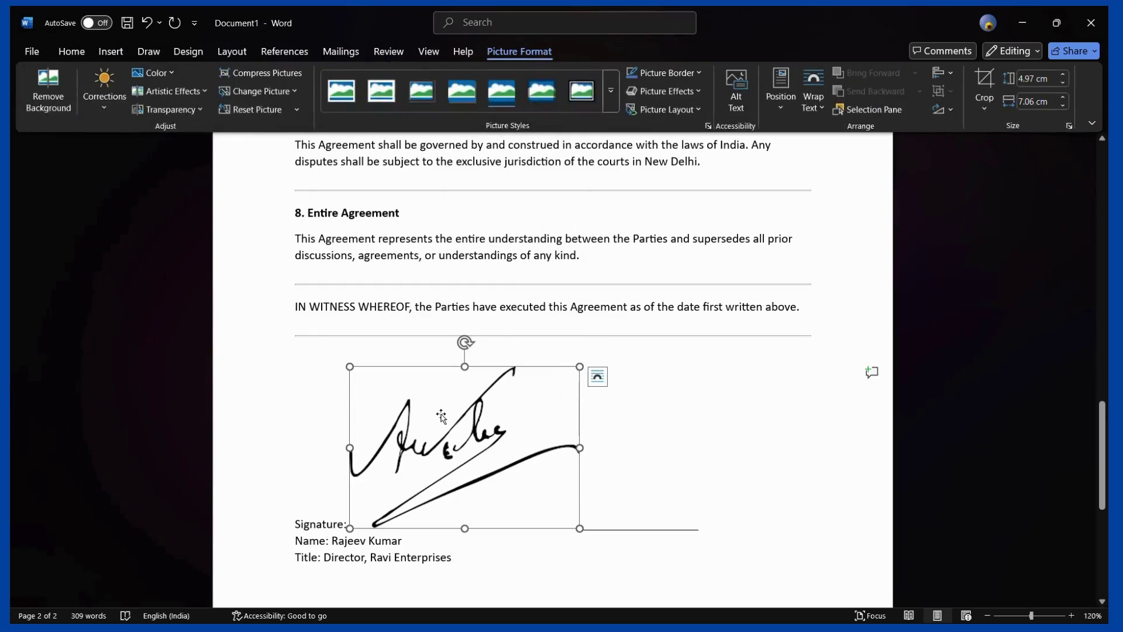
Resize the signature picture down to about 1.04 × 1.78 cm above the Signature line
{"action": "scroll", "coordinate": [441, 415], "scroll_direction": "down", "scroll_amount": 1}
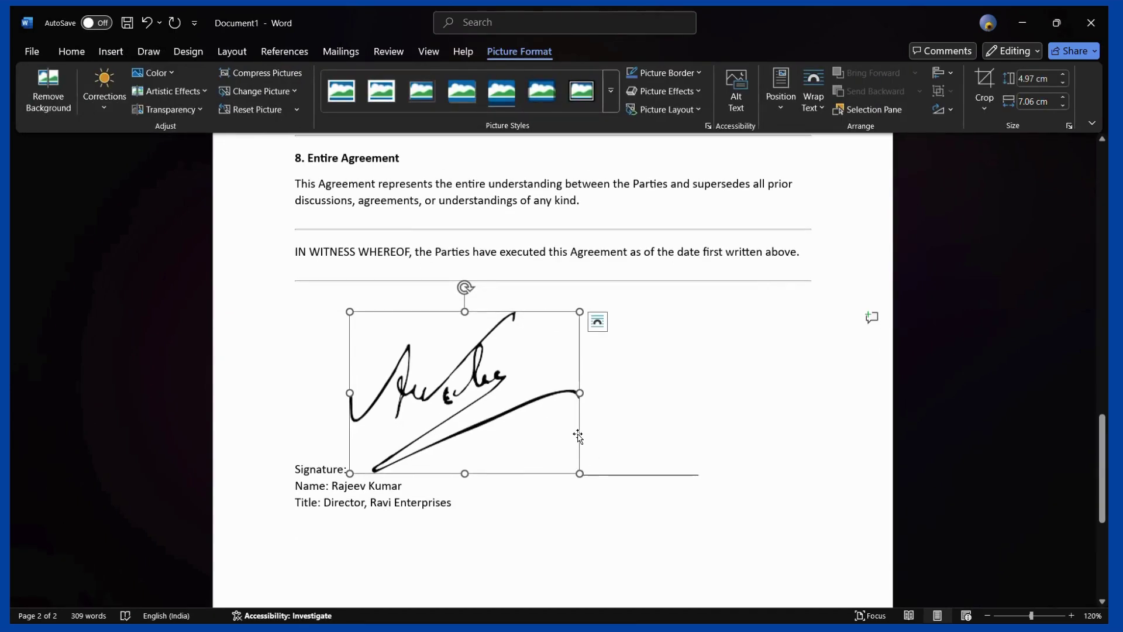
{"action": "mouse_move", "coordinate": [350, 311]}
{"action": "left_mouse_down"}
{"action": "mouse_move", "coordinate": [516, 476]}
{"action": "mouse_move", "coordinate": [490, 452]}
{"action": "left_mouse_up"}
{"action": "left_click", "coordinate": [509, 415]}
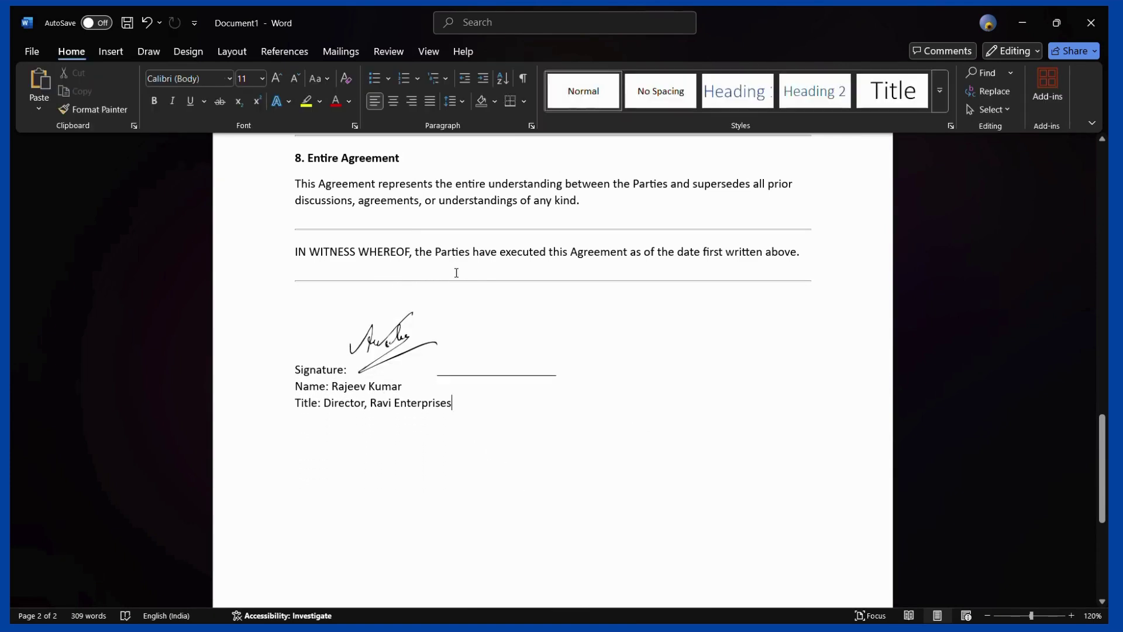
{"action": "left_click", "coordinate": [417, 377]}
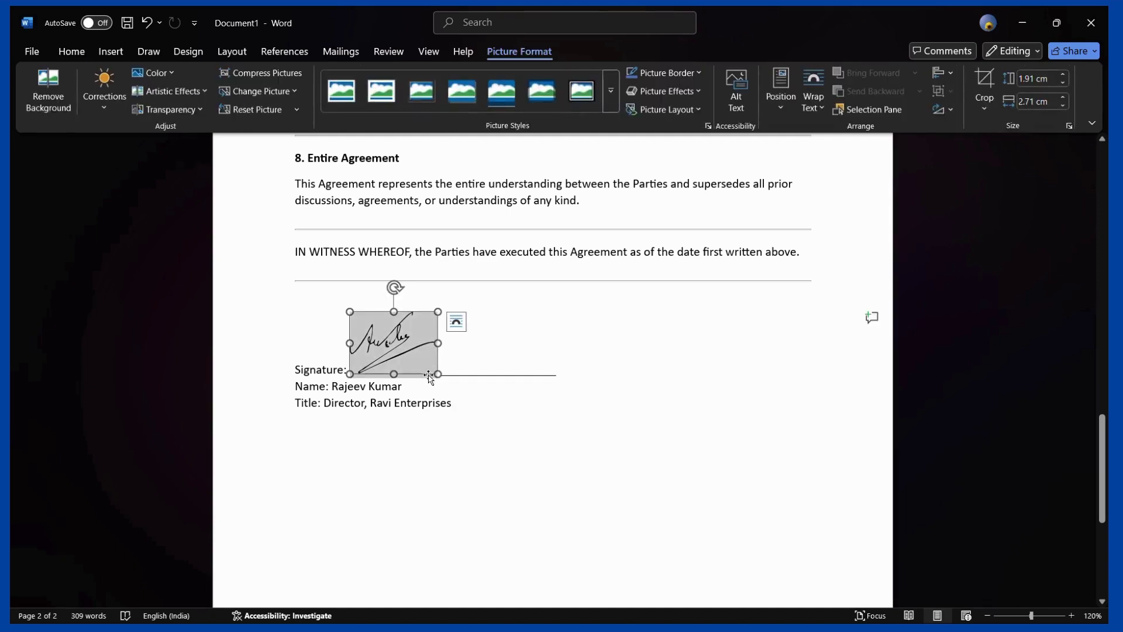
{"action": "left_click_drag", "start_coordinate": [434, 372], "coordinate": [412, 351]}
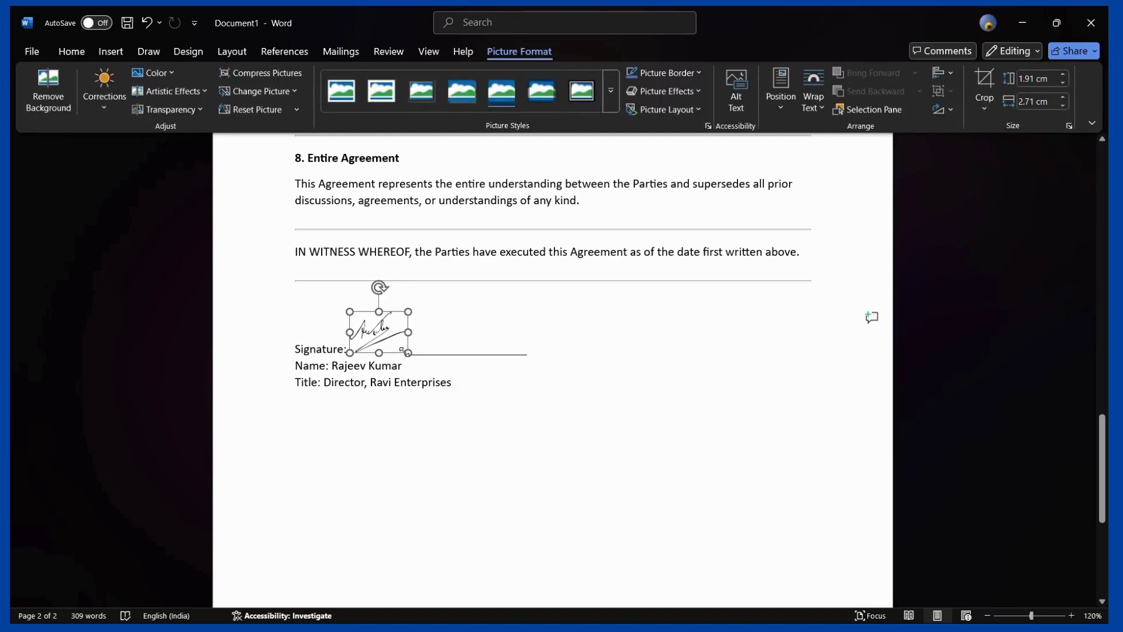
{"action": "left_click", "coordinate": [411, 352]}
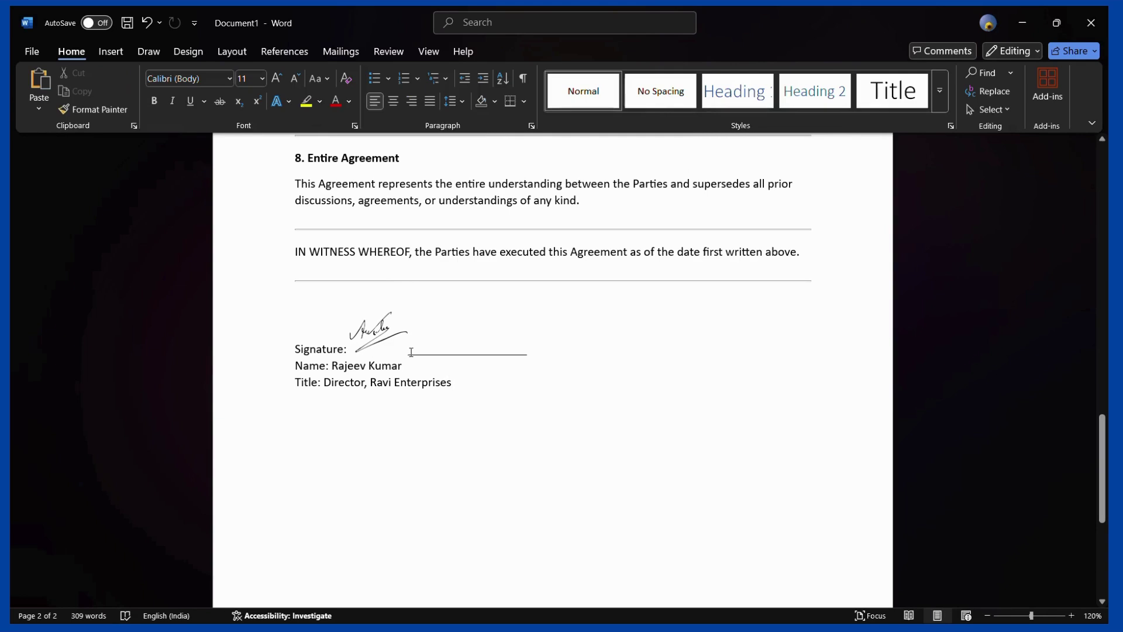
{"action": "left_click", "coordinate": [365, 350]}
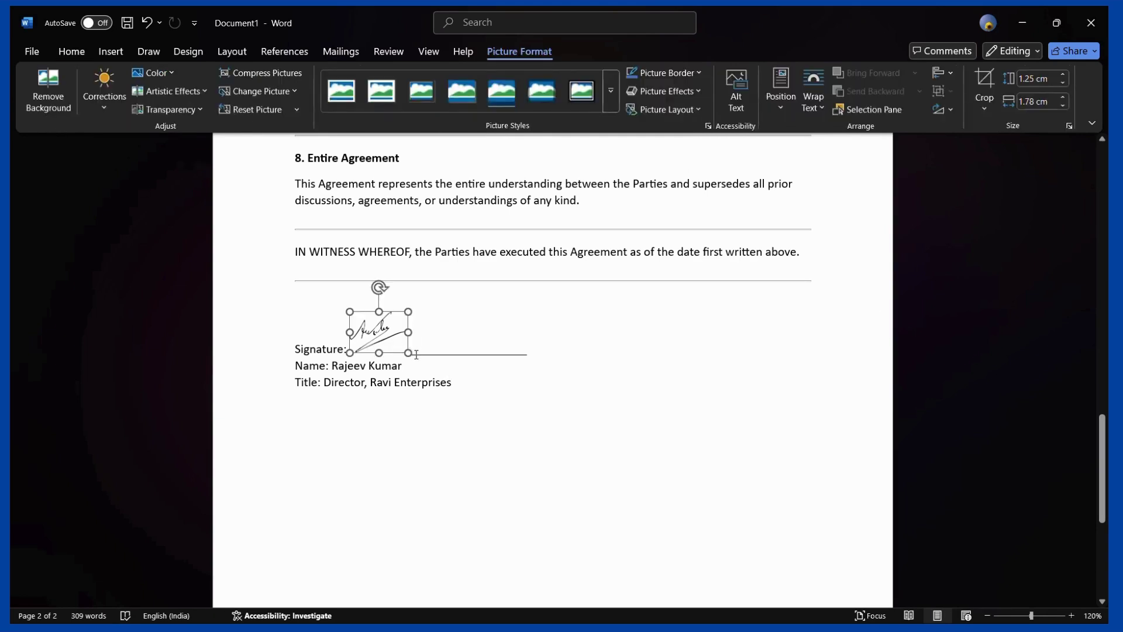
{"action": "left_click", "coordinate": [415, 354]}
{"action": "left_click", "coordinate": [391, 347]}
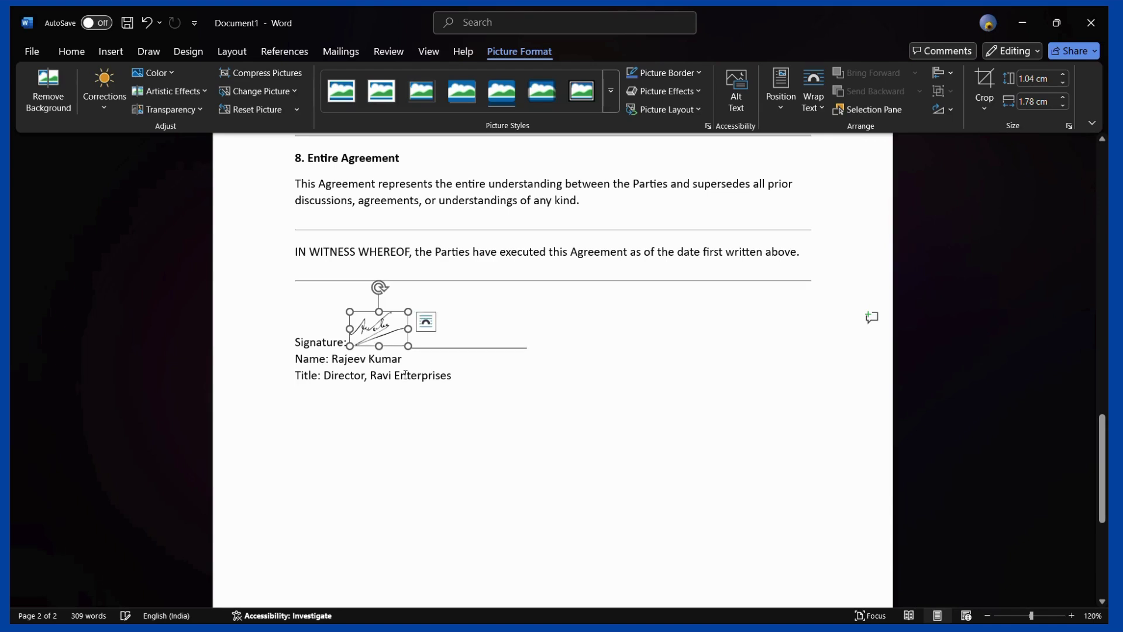
{"action": "left_click", "coordinate": [398, 347]}
{"action": "left_click", "coordinate": [384, 333]}
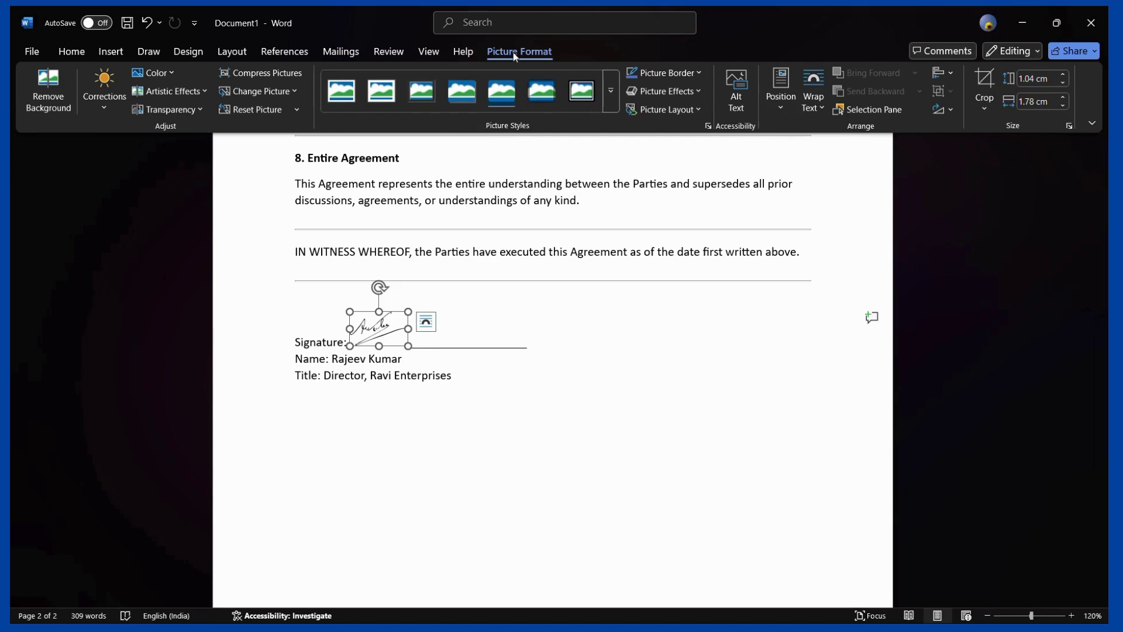
Crop the signature picture's bottom edge slightly
{"action": "left_click", "coordinate": [983, 102]}
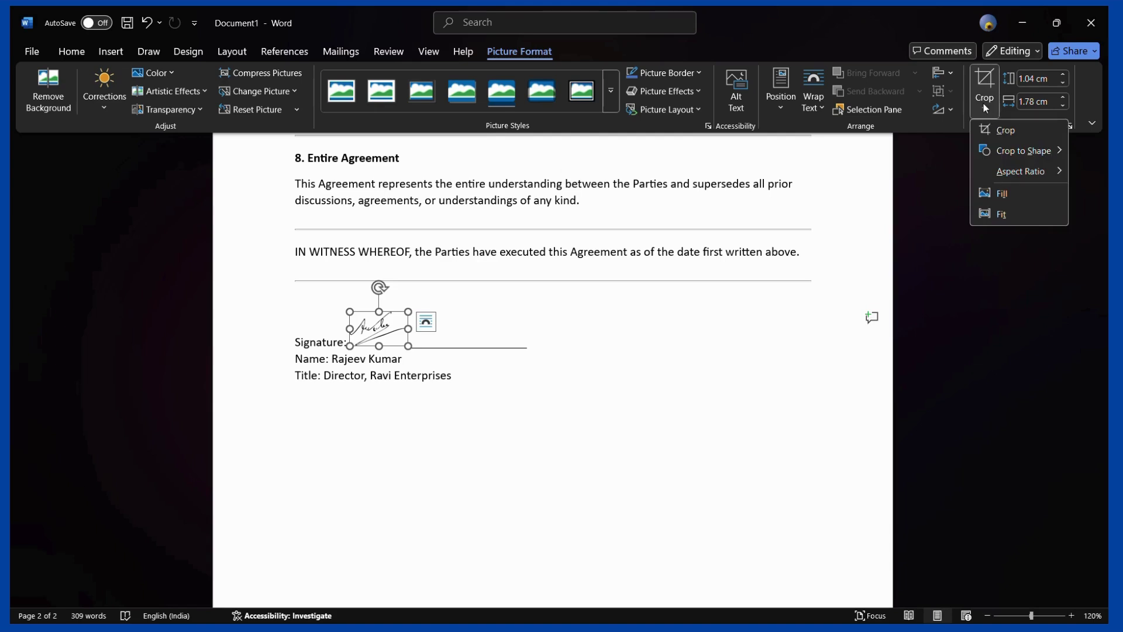
{"action": "left_click", "coordinate": [999, 130]}
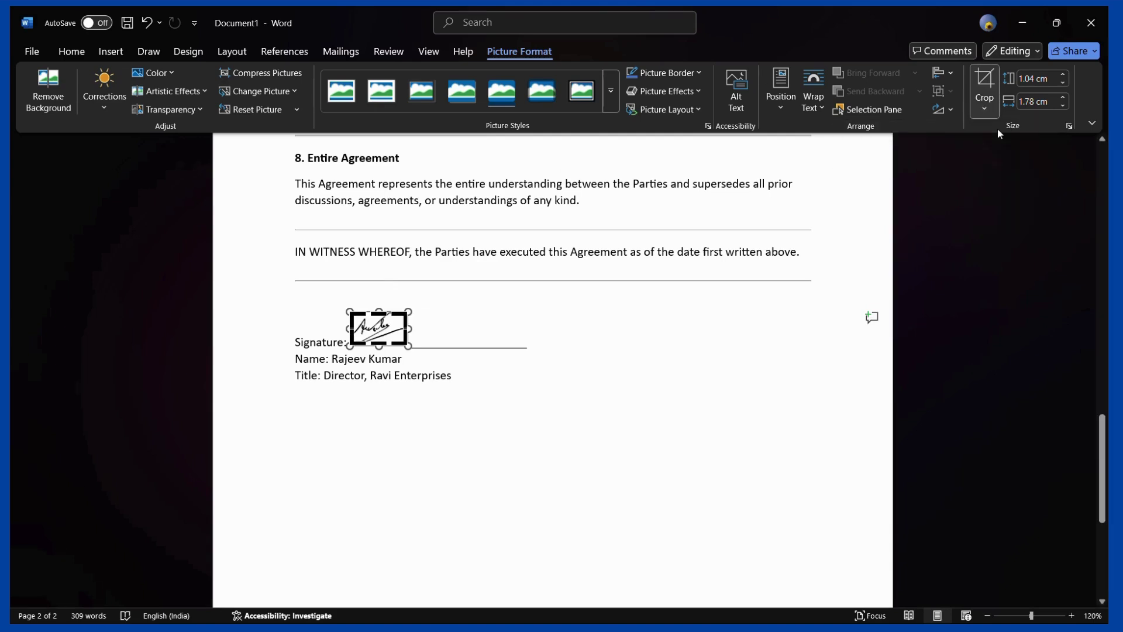
{"action": "scroll", "coordinate": [377, 345], "scroll_direction": "up", "scroll_amount": 7}
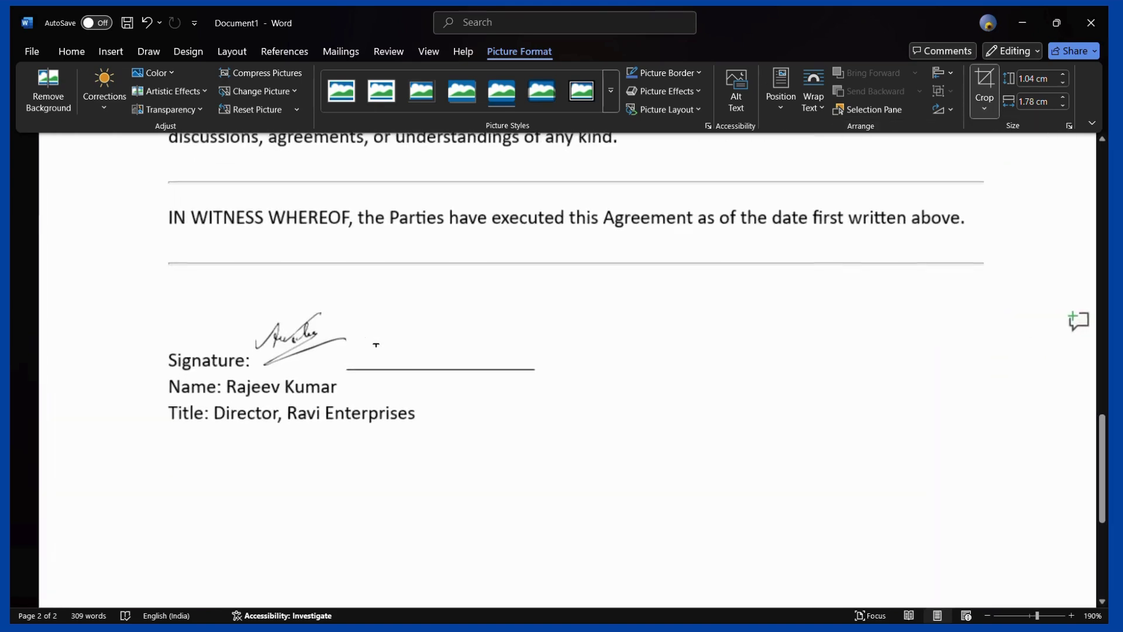
{"action": "left_click_drag", "start_coordinate": [297, 366], "coordinate": [297, 368]}
{"action": "key", "text": "Escape"}
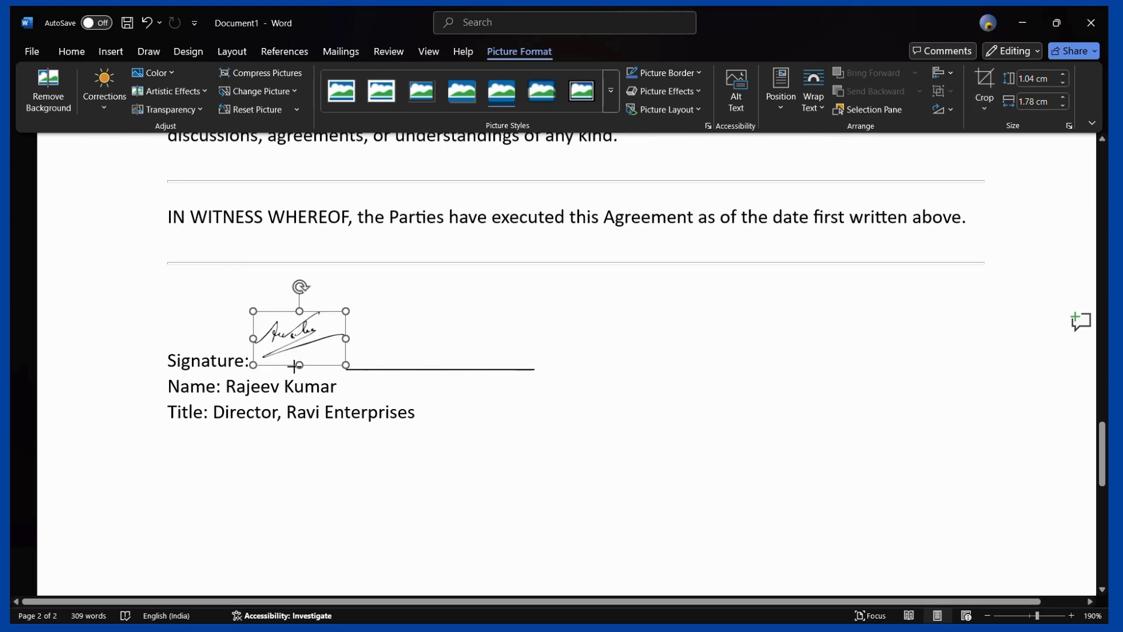
{"action": "left_click", "coordinate": [374, 369]}
{"action": "scroll", "coordinate": [372, 367], "scroll_direction": "down", "scroll_amount": 8}
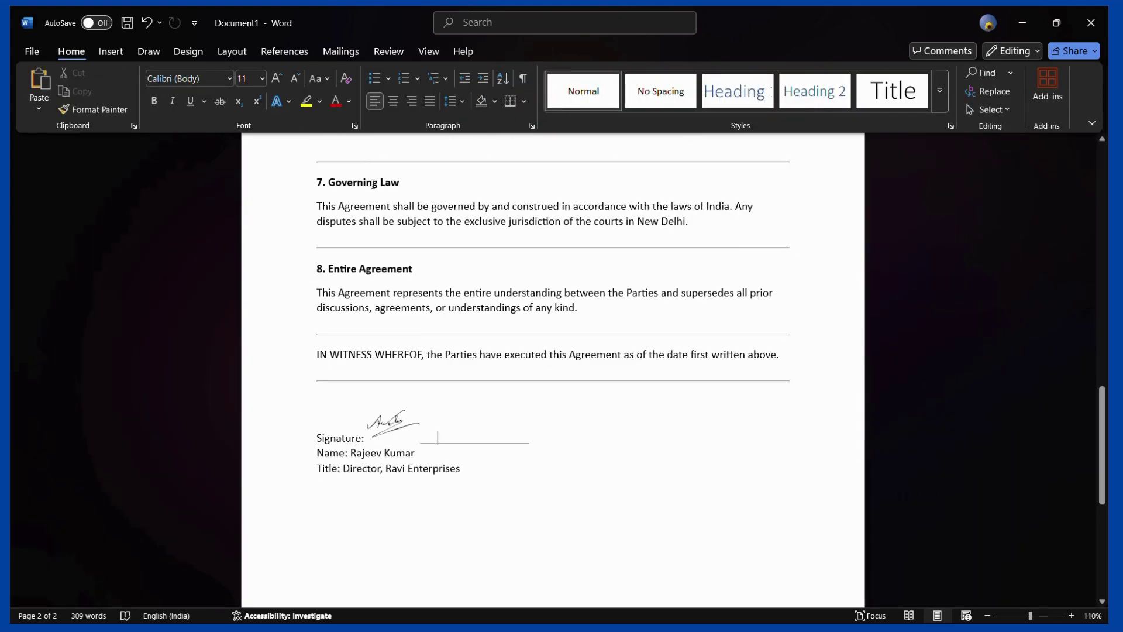
Delete the underscore line after Signature:, leaving only the handwritten signature
{"action": "left_click", "coordinate": [389, 427]}
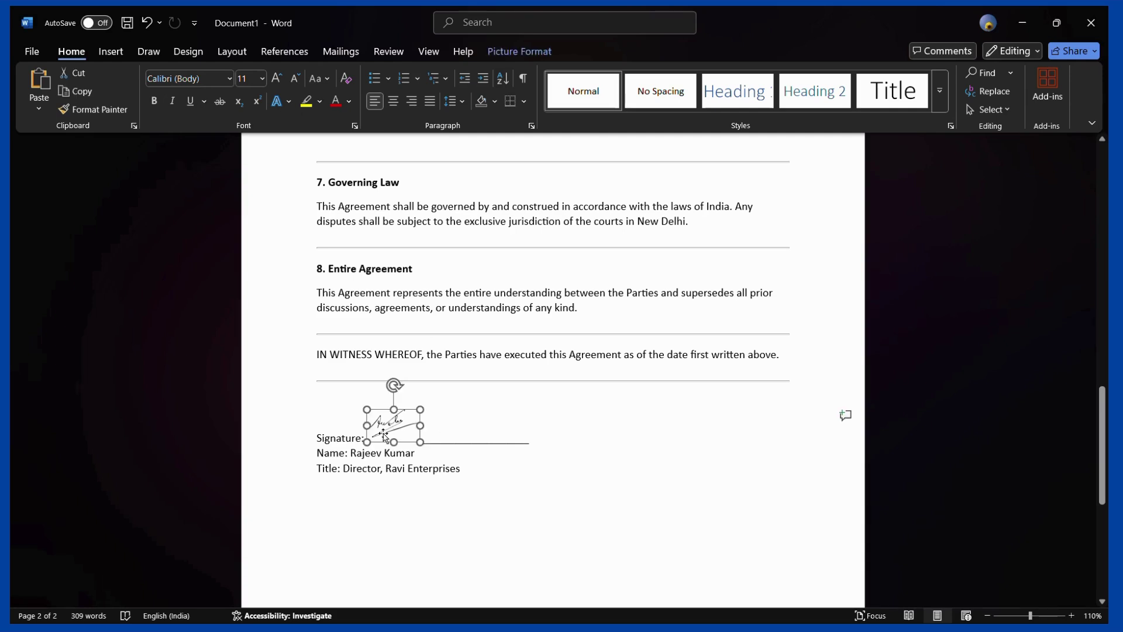
{"action": "left_click", "coordinate": [477, 447]}
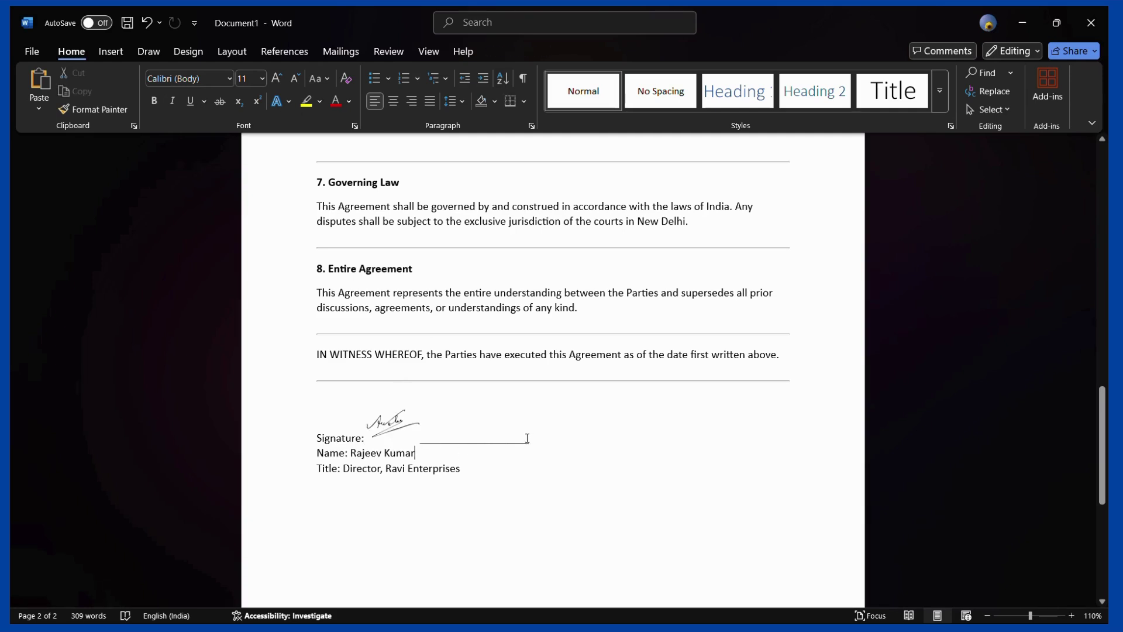
{"action": "mouse_move", "coordinate": [532, 440]}
{"action": "left_mouse_down"}
{"action": "mouse_move", "coordinate": [378, 442]}
{"action": "mouse_move", "coordinate": [424, 443]}
{"action": "left_mouse_up"}
{"action": "key", "text": "BackSpace"}
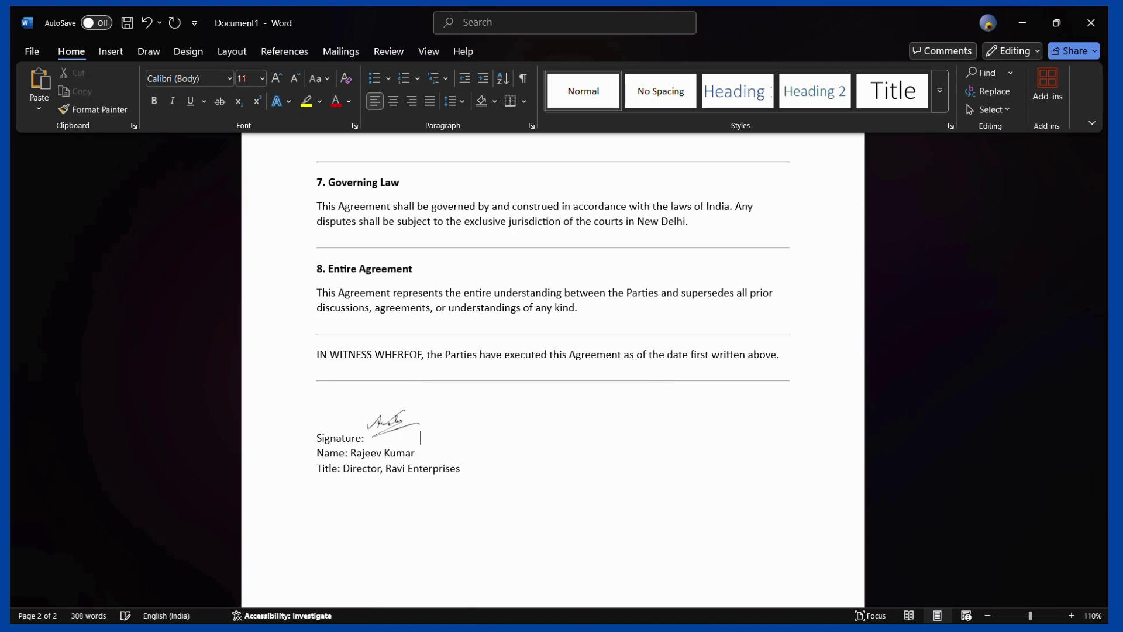
{"action": "scroll", "coordinate": [377, 432], "scroll_direction": "up", "scroll_amount": 5, "text": "ctrl"}
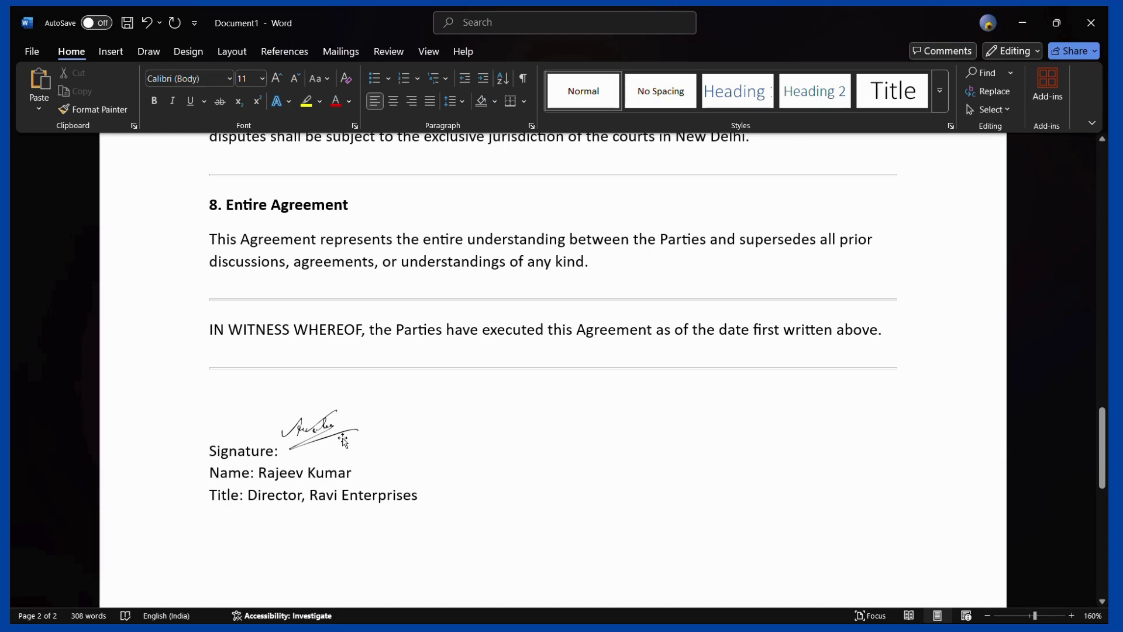
{"action": "key", "text": "alt+Tab"}
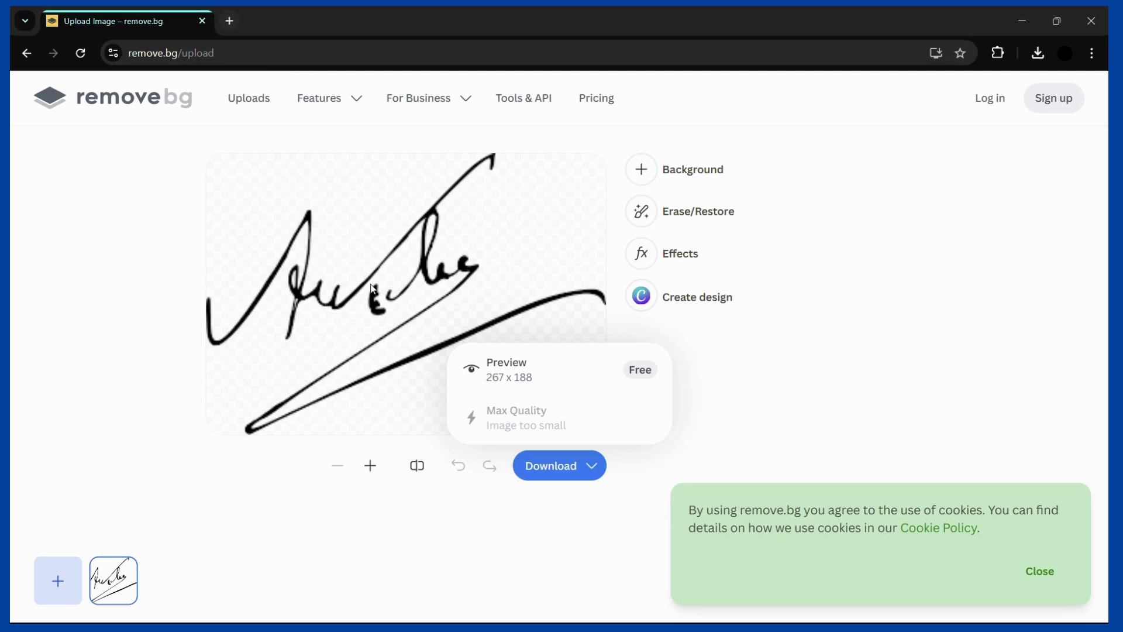
Search the web for 'create digital signature' in a new Chrome tab
{"action": "left_click", "coordinate": [229, 21]}
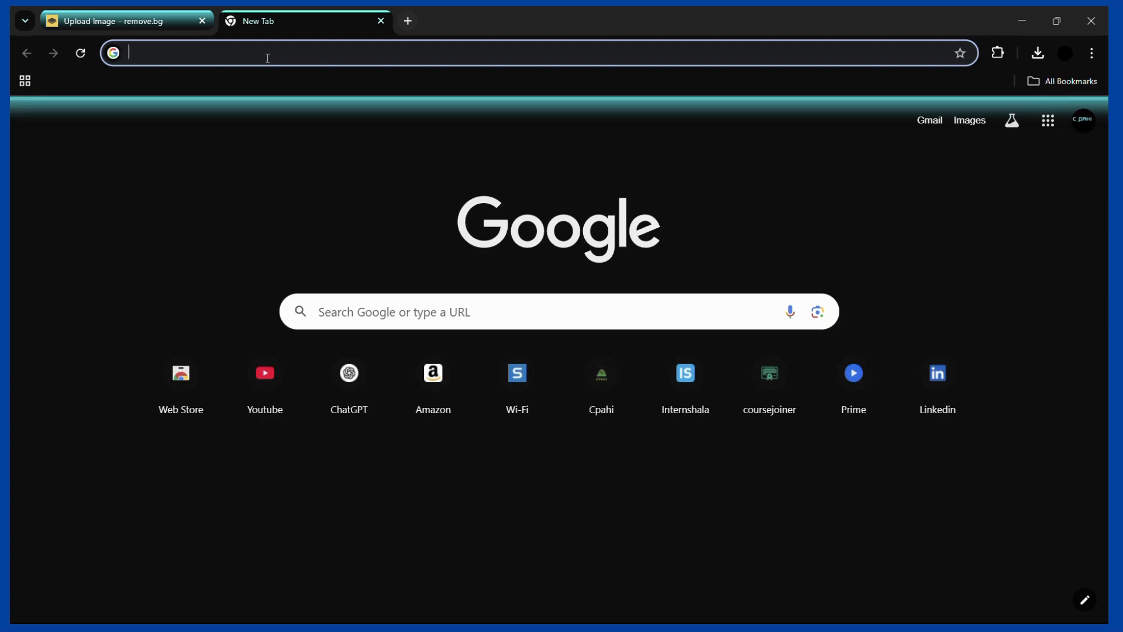
{"action": "type", "text": "crea"}
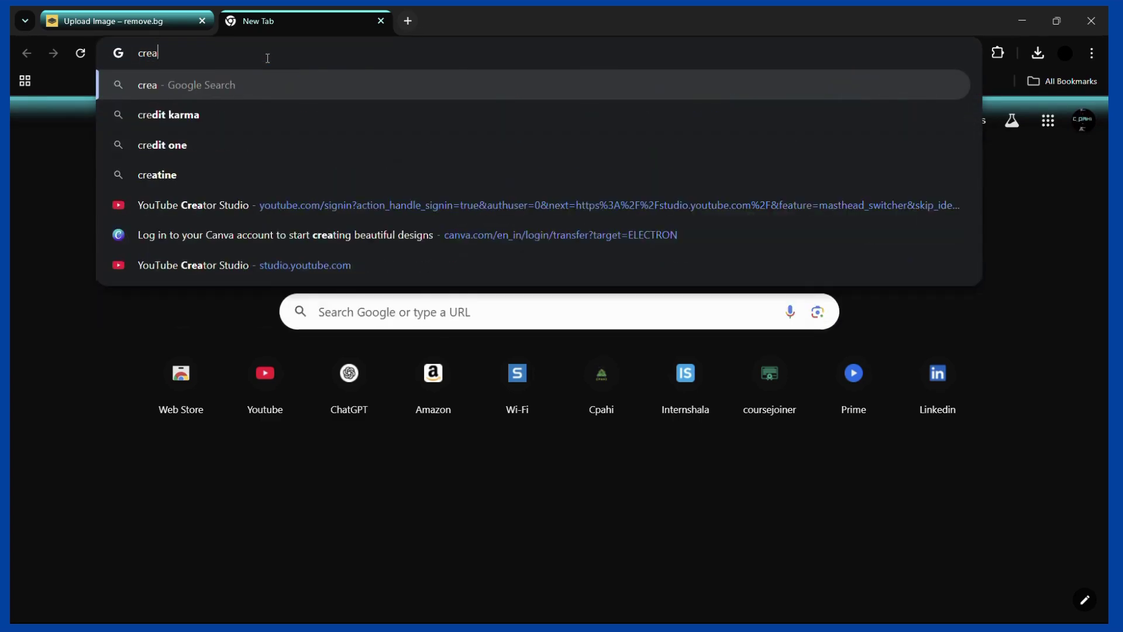
{"action": "type", "text": "te digital "}
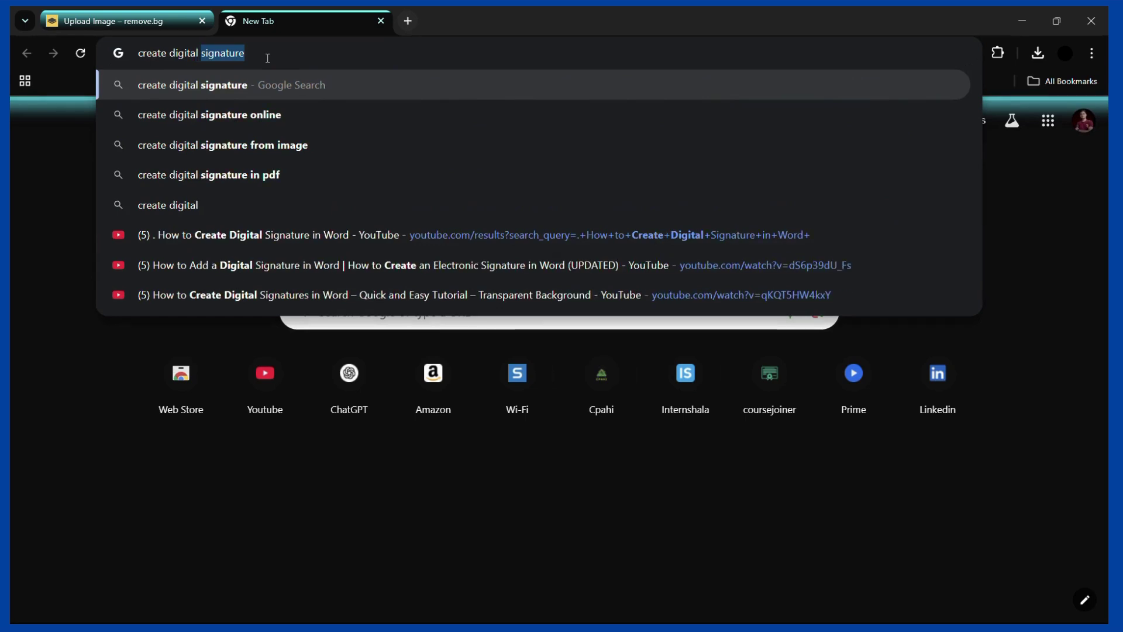
{"action": "type", "text": "signature"}
{"action": "key", "text": "Return"}
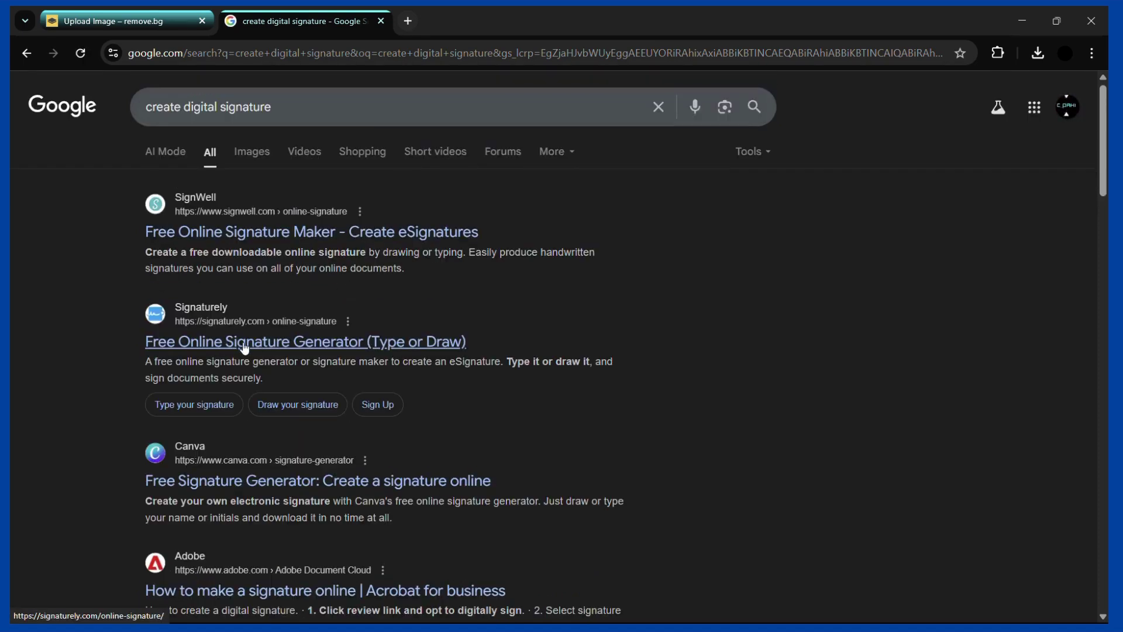
Open Signaturely's signature generator and go to its Draw your eSignature page
{"action": "left_click", "coordinate": [201, 346]}
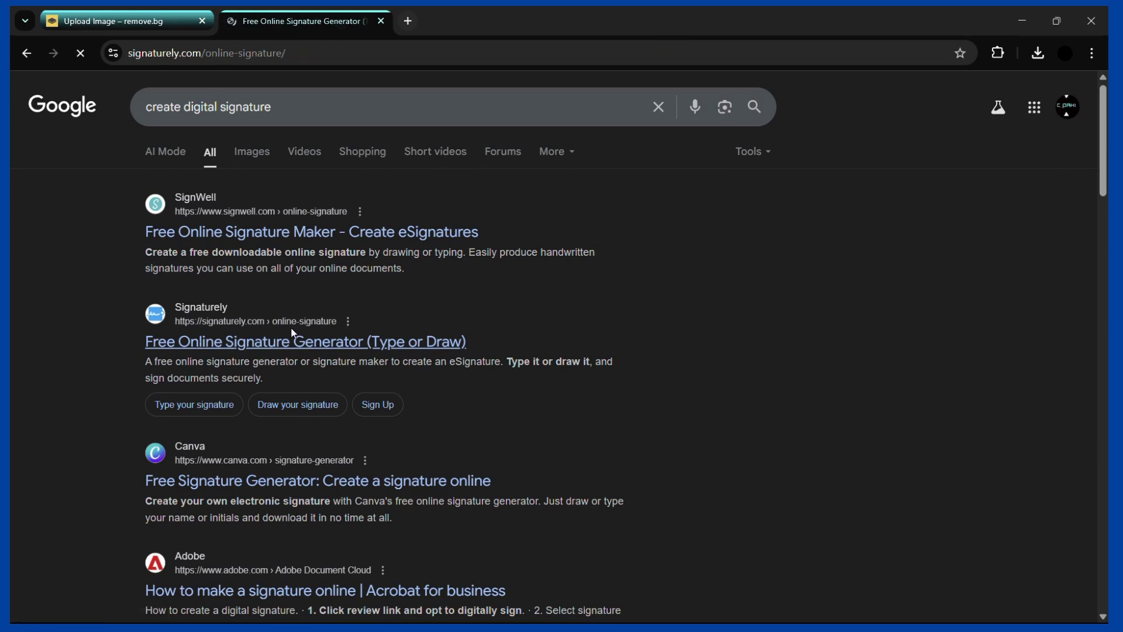
{"action": "scroll", "coordinate": [375, 359], "scroll_direction": "down", "scroll_amount": 3}
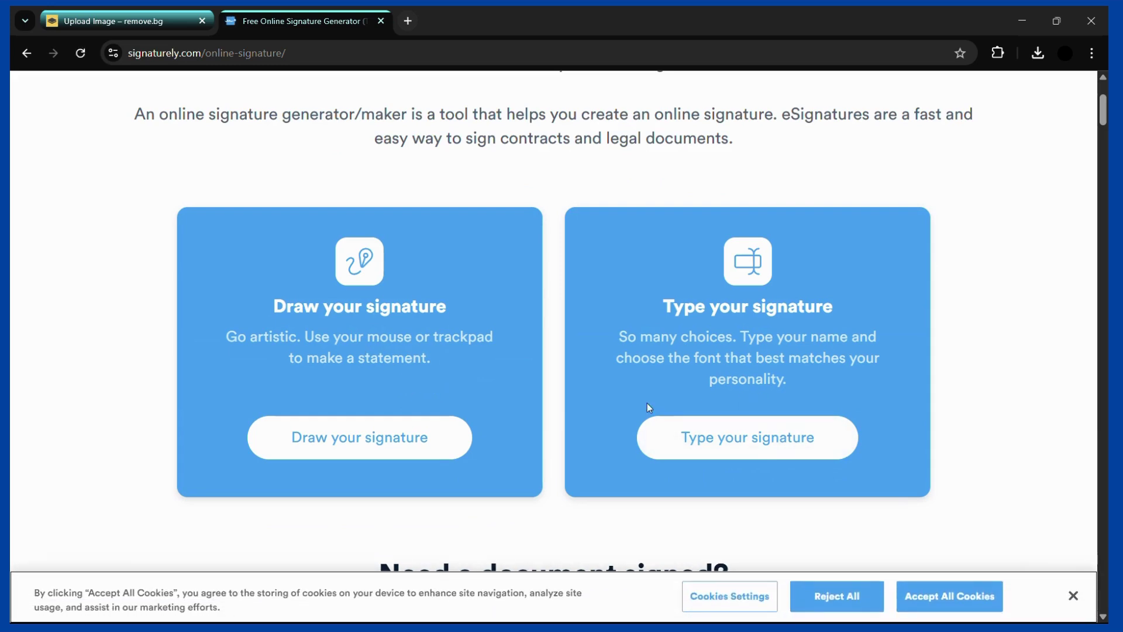
{"action": "left_click", "coordinate": [379, 434]}
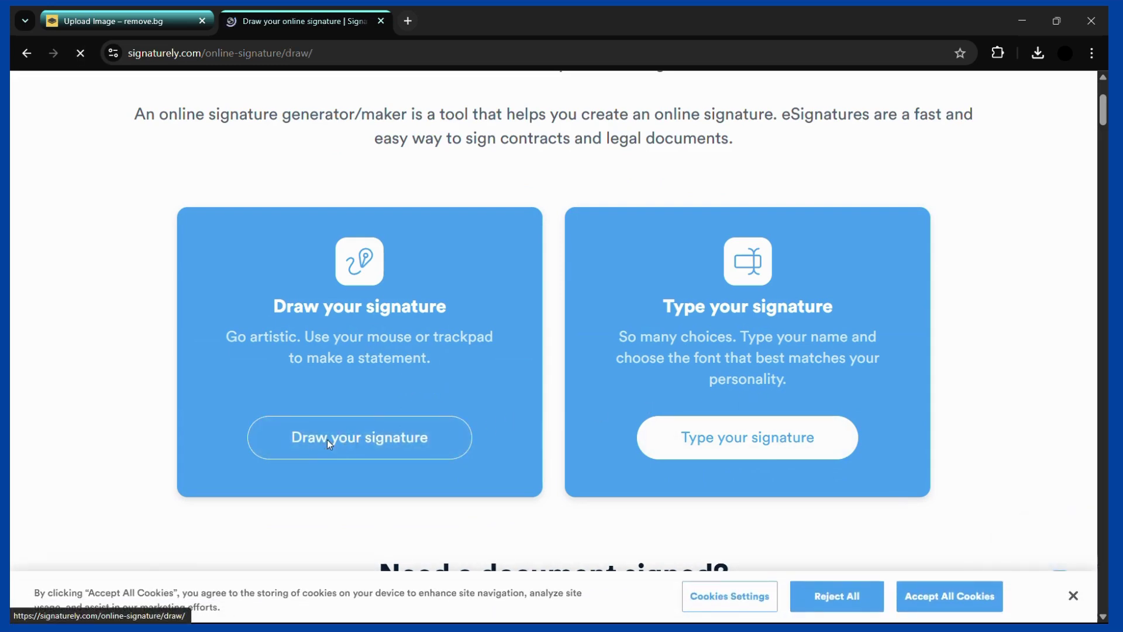
{"action": "scroll", "coordinate": [429, 399], "scroll_direction": "down", "scroll_amount": 3}
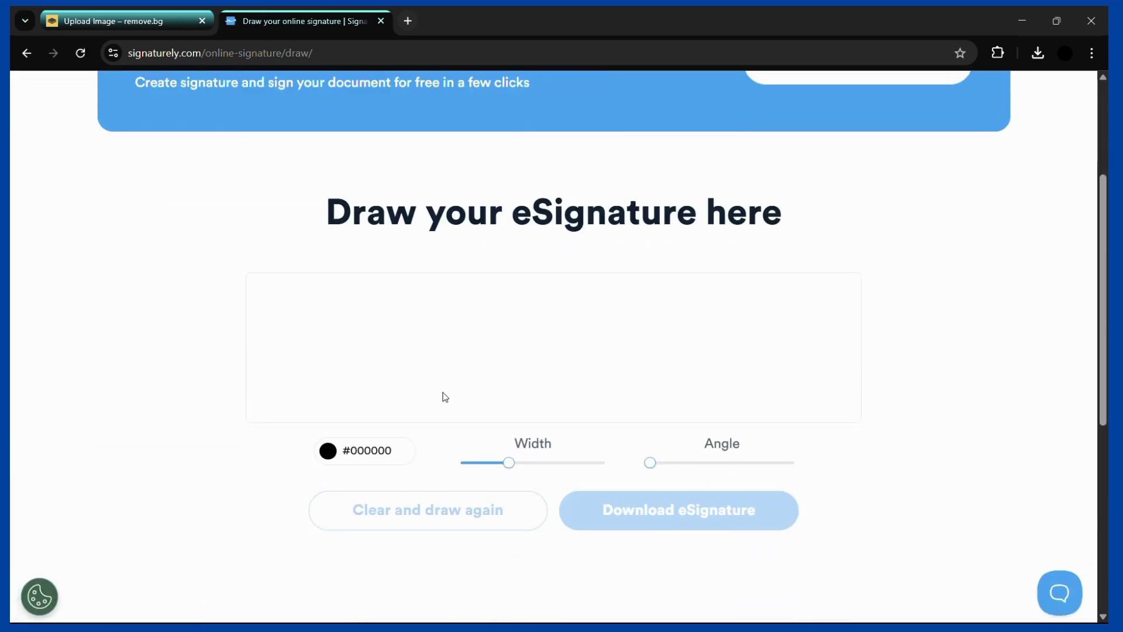
Draw a freehand signature on Signaturely and download it as signature.png
{"action": "mouse_move", "coordinate": [370, 380]}
{"action": "left_mouse_down"}
{"action": "mouse_move", "coordinate": [421, 394]}
{"action": "mouse_move", "coordinate": [440, 365]}
{"action": "mouse_move", "coordinate": [478, 366]}
{"action": "mouse_move", "coordinate": [571, 280]}
{"action": "left_mouse_up"}
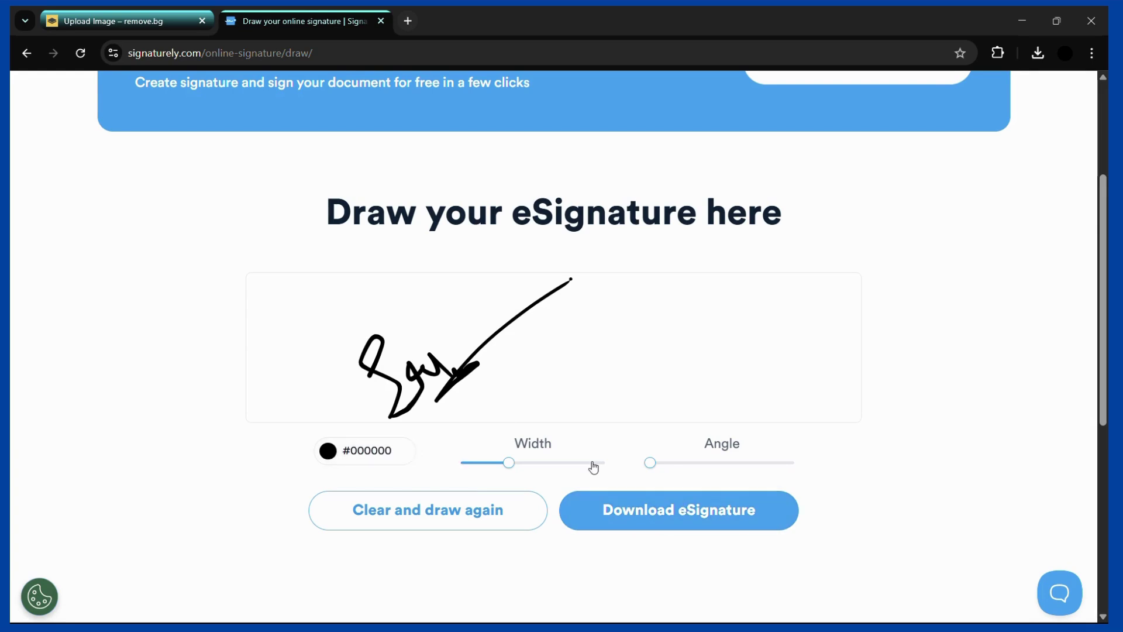
{"action": "left_click", "coordinate": [662, 517]}
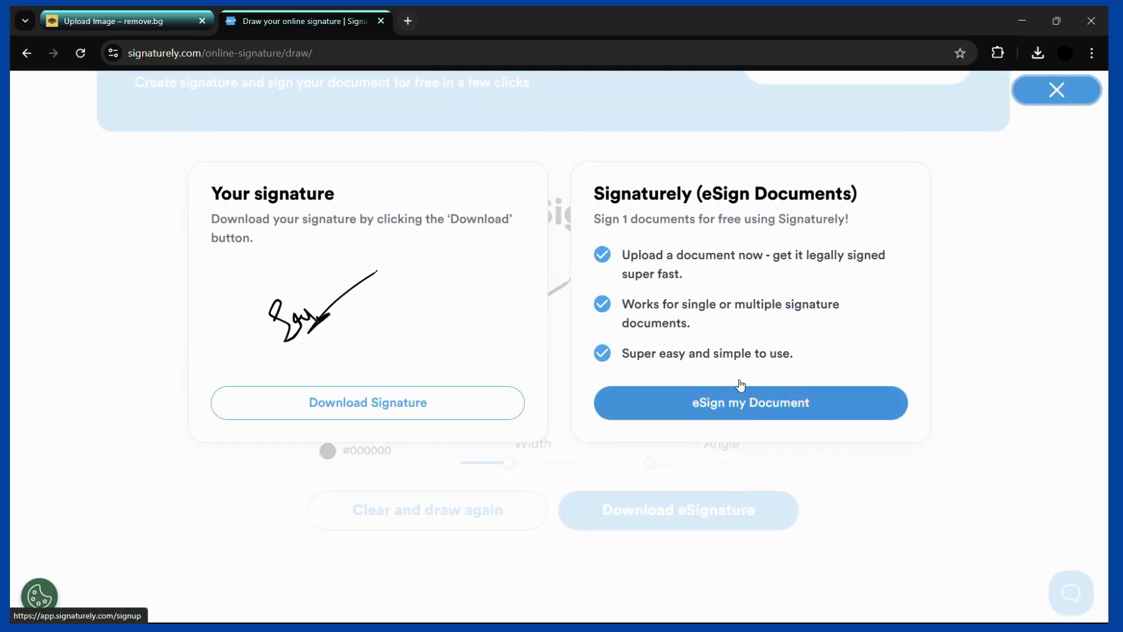
{"action": "left_click", "coordinate": [361, 403]}
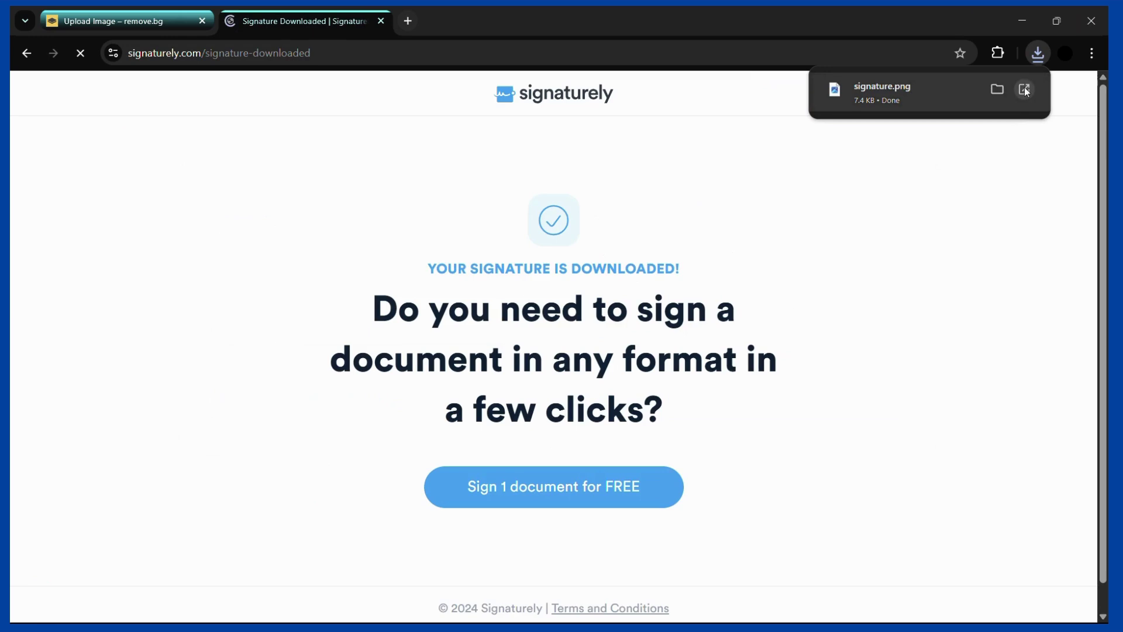
Open signature.png to preview it up close, then return to the Word agreement
{"action": "left_click", "coordinate": [1025, 88]}
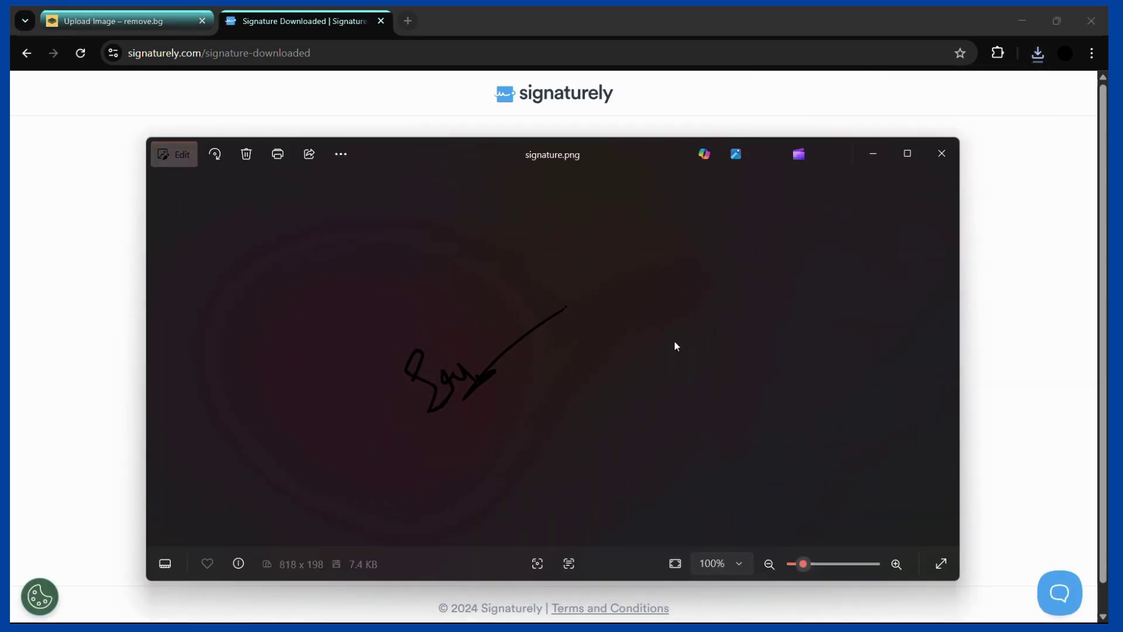
{"action": "scroll", "coordinate": [453, 363], "scroll_direction": "up", "scroll_amount": 3}
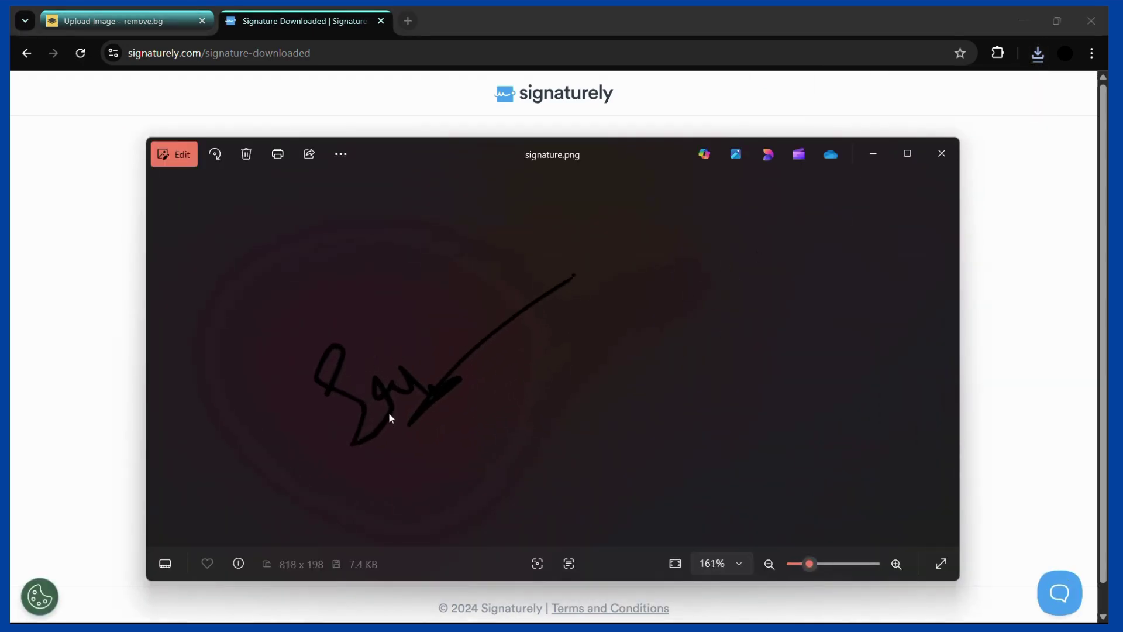
{"action": "key", "text": "alt+Tab"}
{"action": "key", "text": "alt+Tab"}
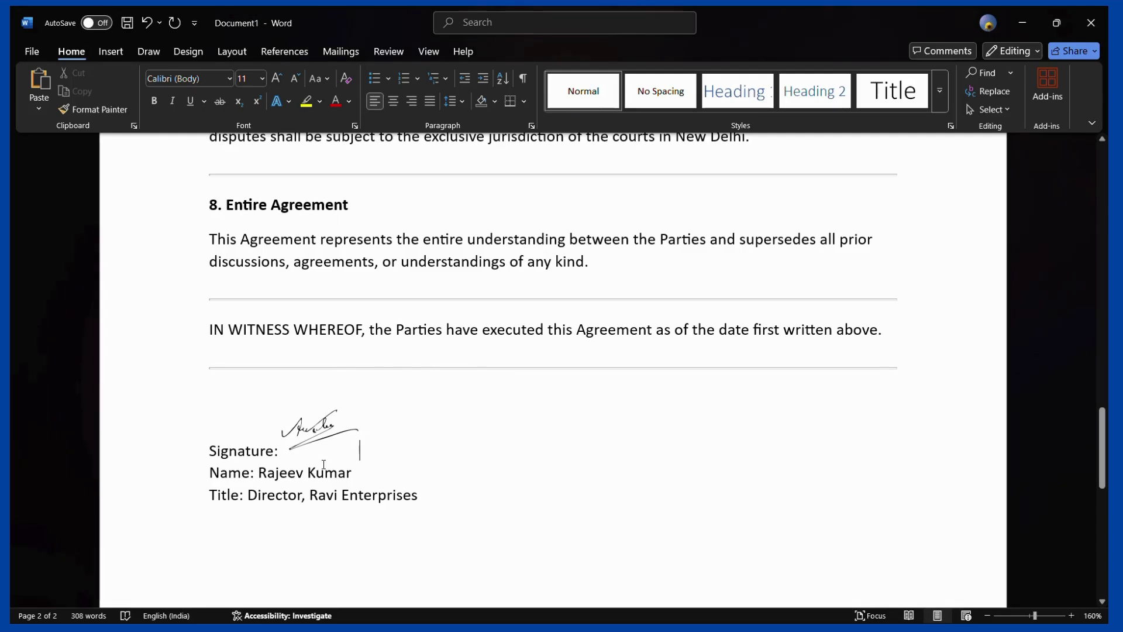
Delete the signature picture beside Signature: and add an empty line after 'Enterprises'
{"action": "left_click", "coordinate": [321, 427]}
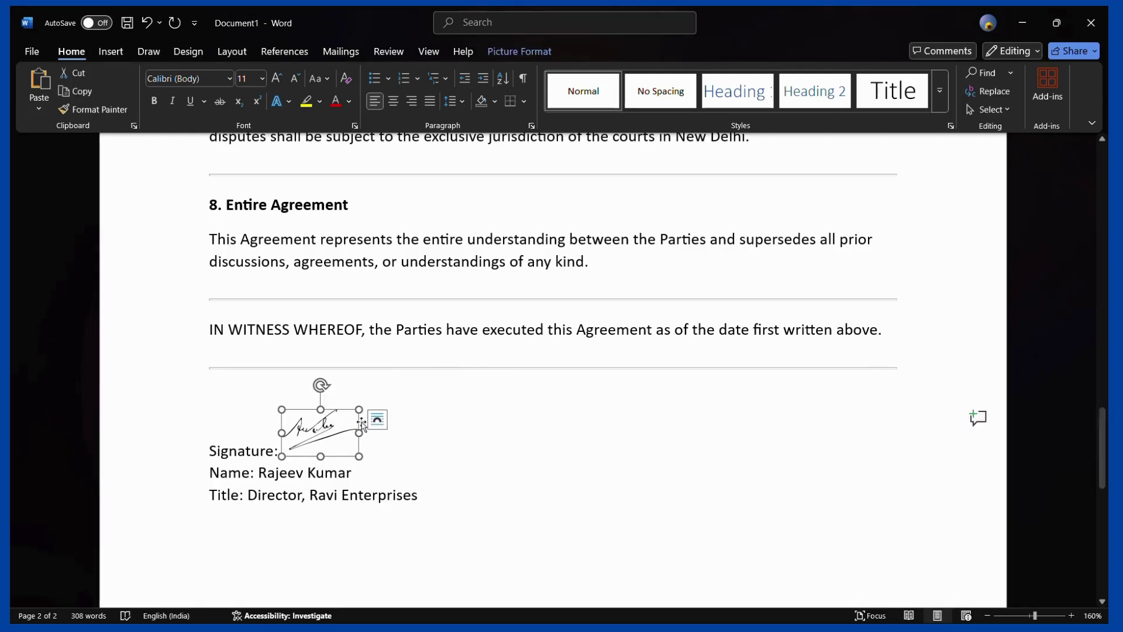
{"action": "key", "text": "Delete"}
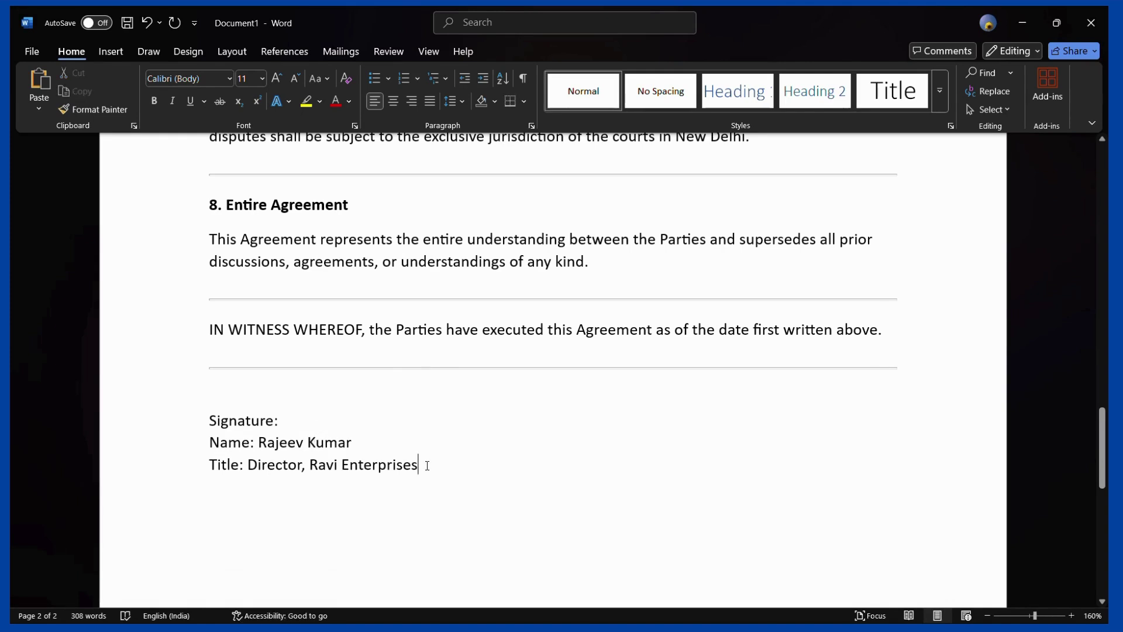
{"action": "left_click_drag", "start_coordinate": [426, 462], "coordinate": [249, 426]}
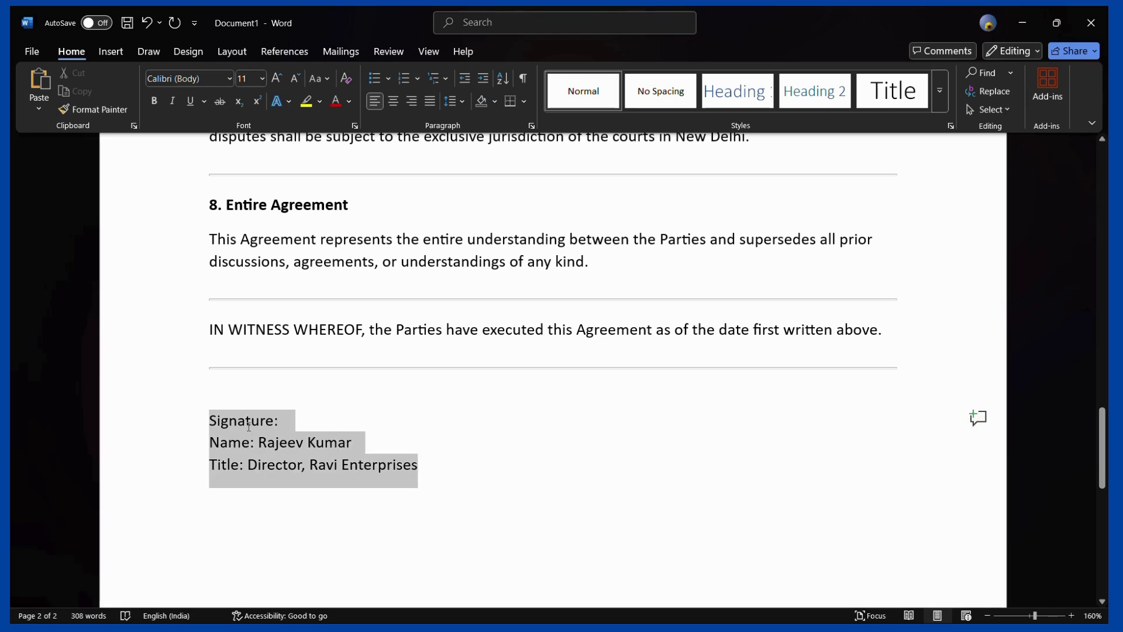
{"action": "left_click", "coordinate": [427, 468]}
{"action": "key", "text": "Return"}
{"action": "key", "text": "Return"}
{"action": "key", "text": "Return"}
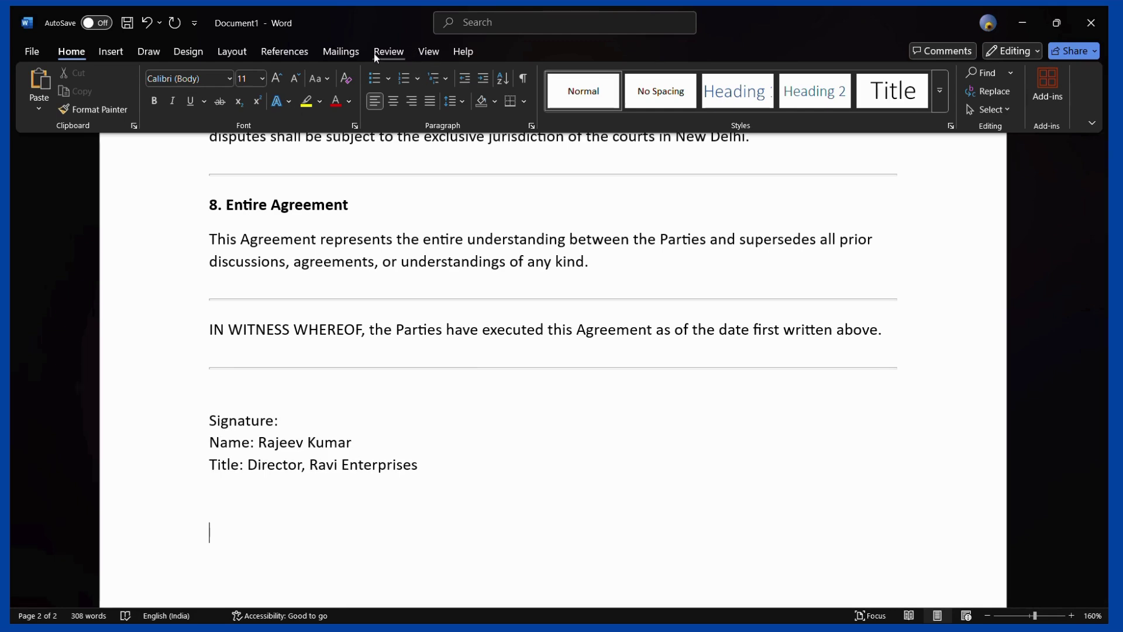
Insert a signature line with the signer's name, title Vice President, ABC company, and e-mail
{"action": "left_click", "coordinate": [115, 60]}
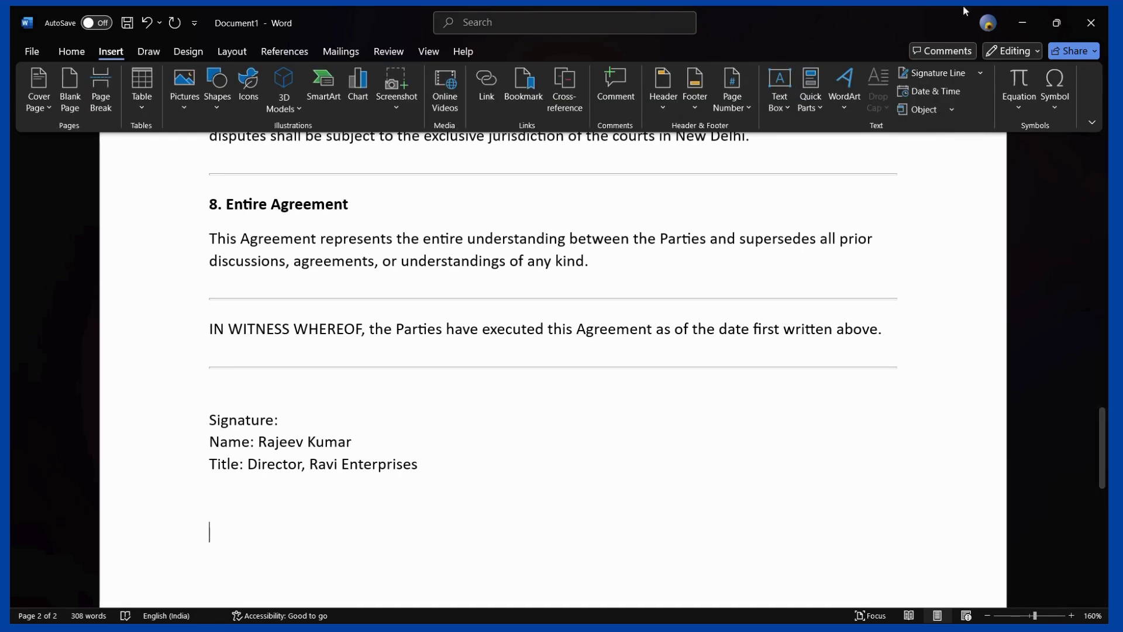
{"action": "left_click", "coordinate": [945, 74]}
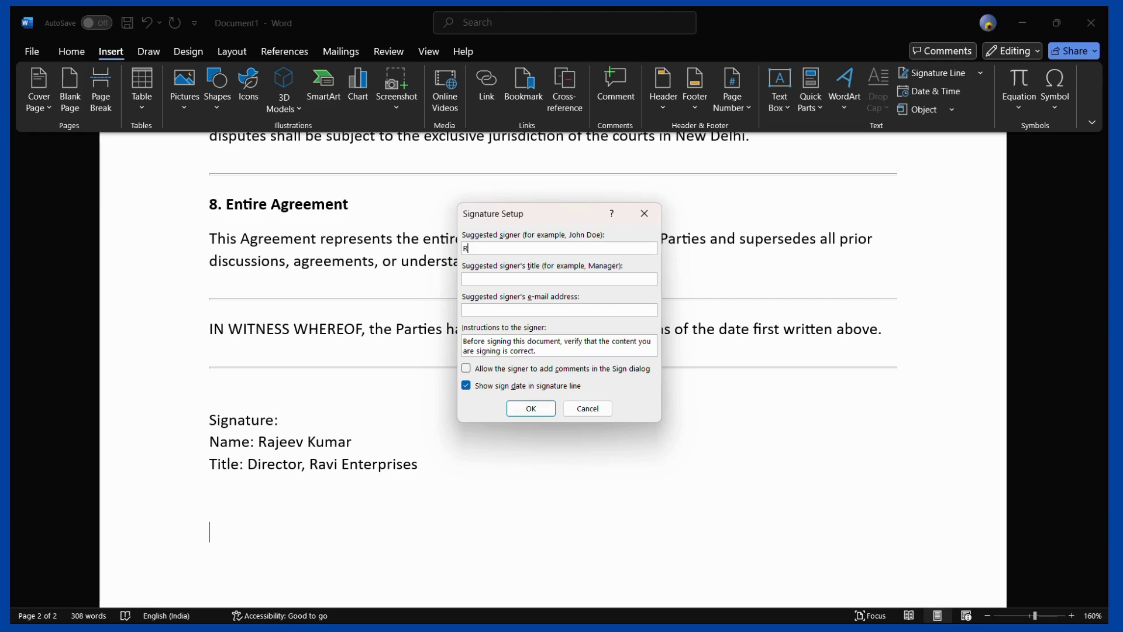
{"action": "type", "text": "ompany"}
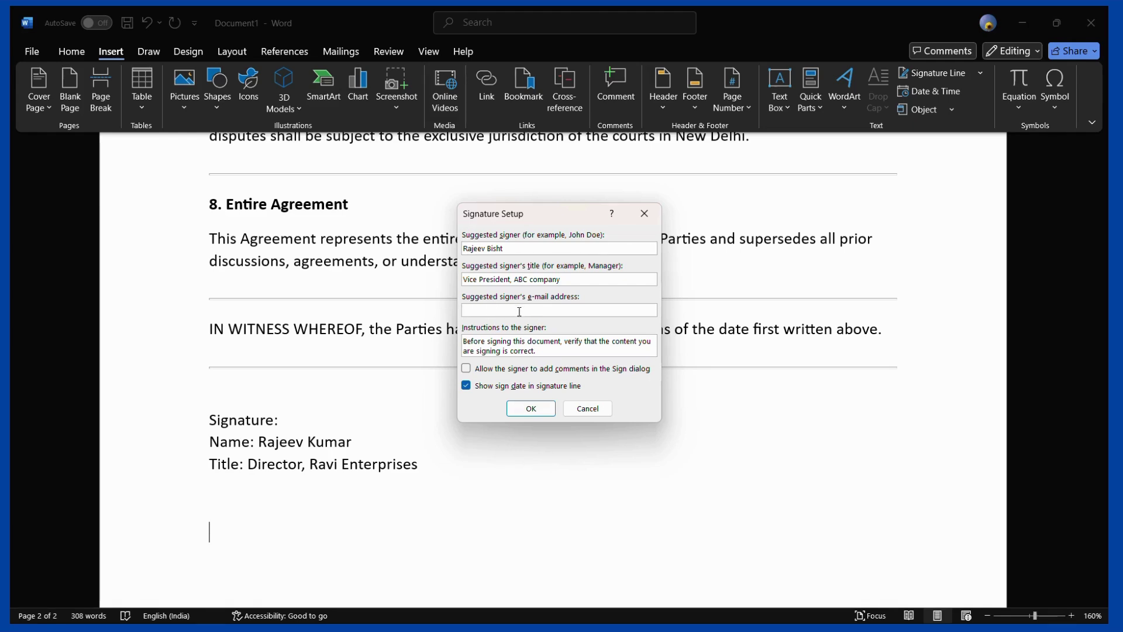
{"action": "left_click", "coordinate": [541, 414]}
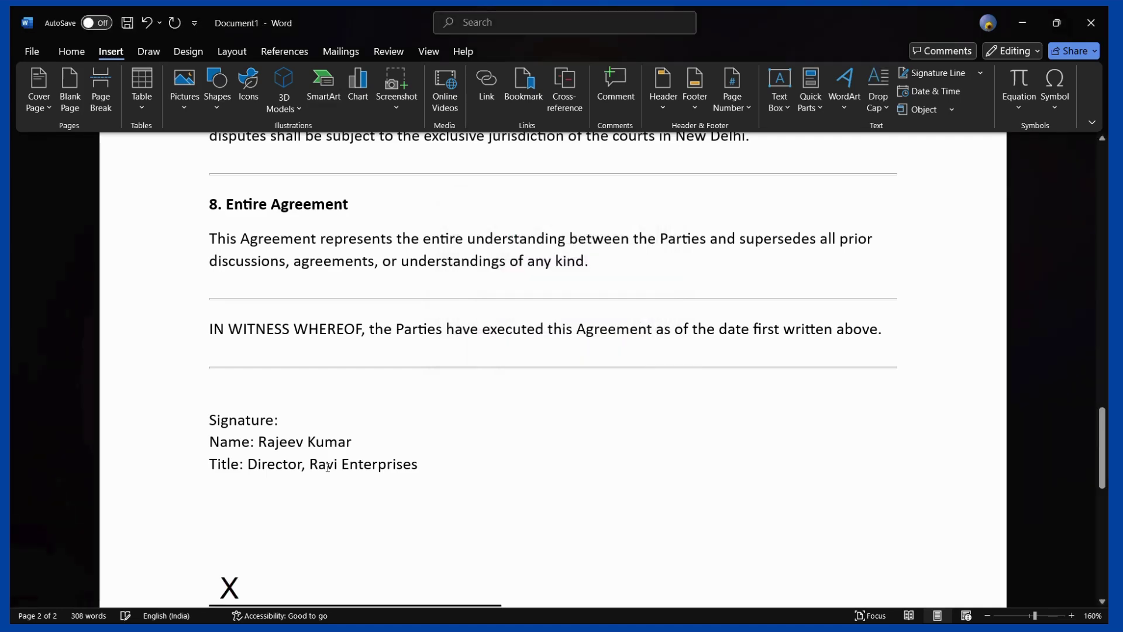
Save the agreement as AGREEMENT in a signature-compatible format to allow signing the line
{"action": "scroll", "coordinate": [326, 467], "scroll_direction": "down", "scroll_amount": 5}
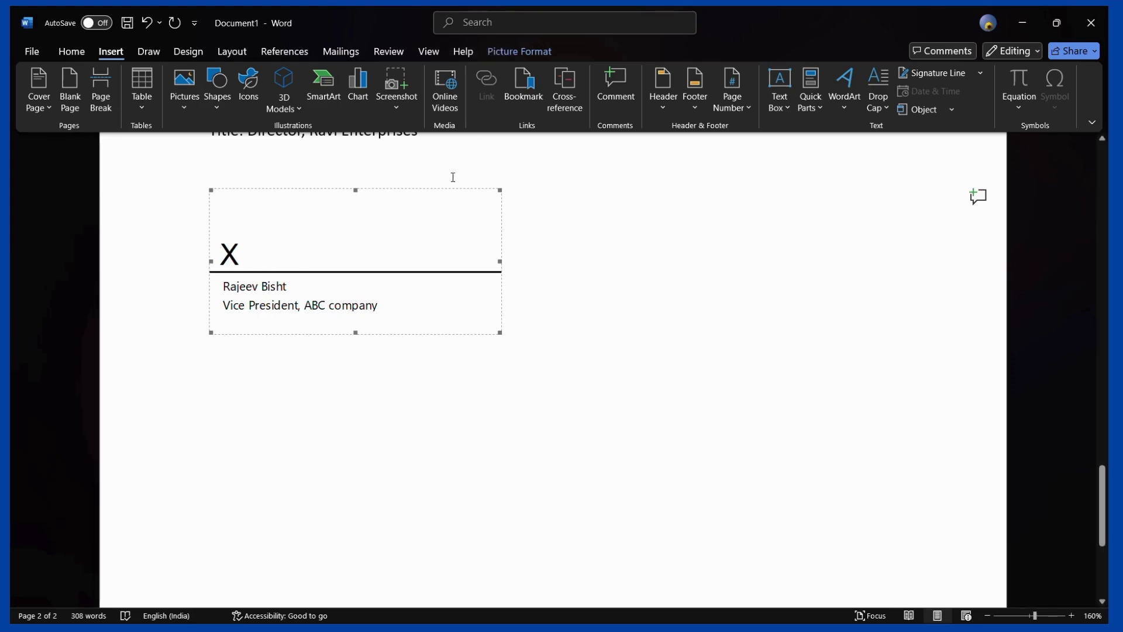
{"action": "left_click", "coordinate": [476, 34]}
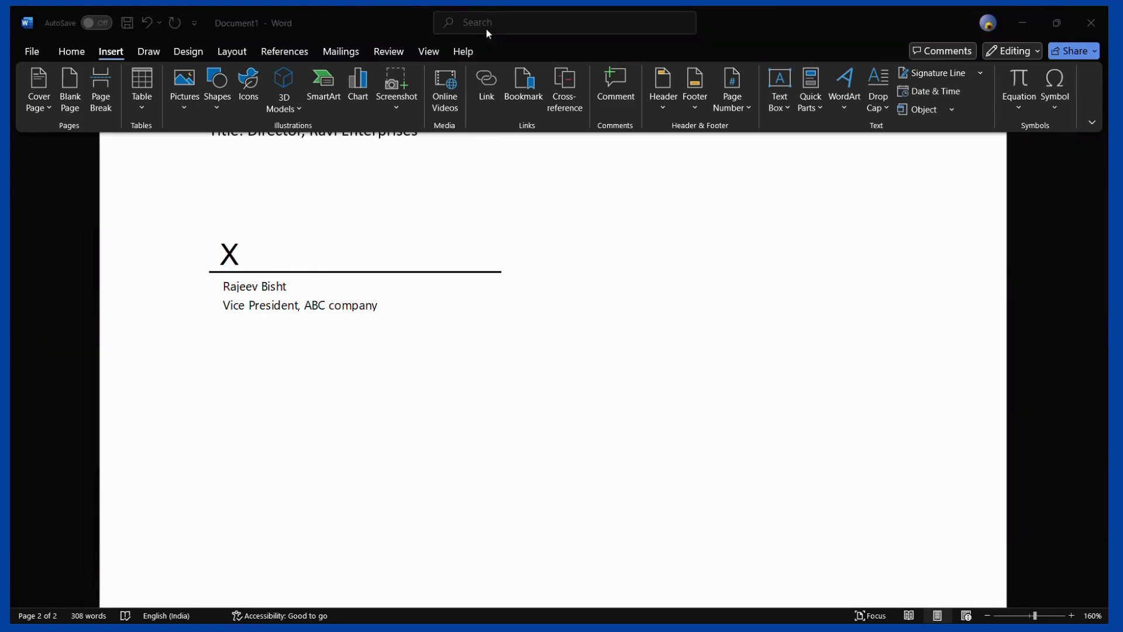
{"action": "double_click", "coordinate": [359, 258]}
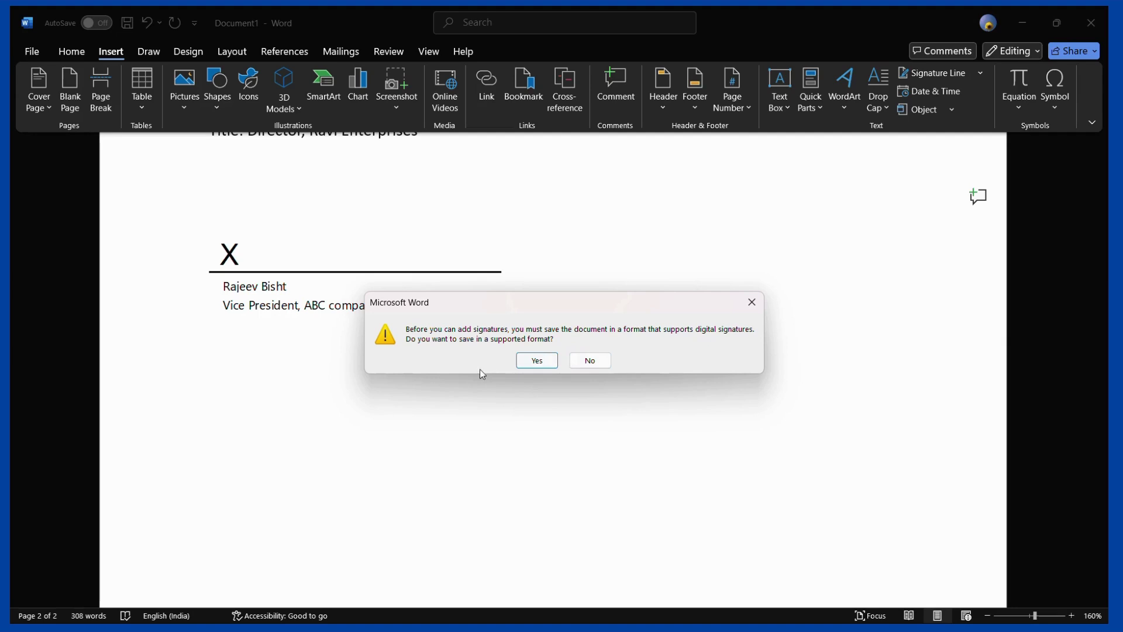
{"action": "left_click", "coordinate": [536, 360]}
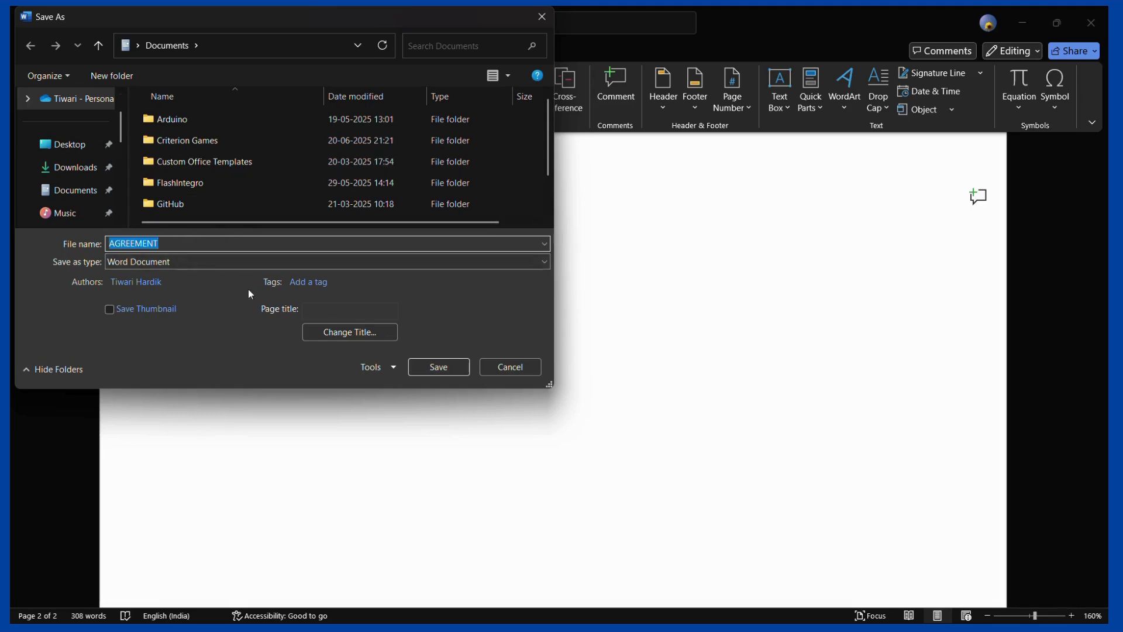
{"action": "left_click", "coordinate": [423, 366]}
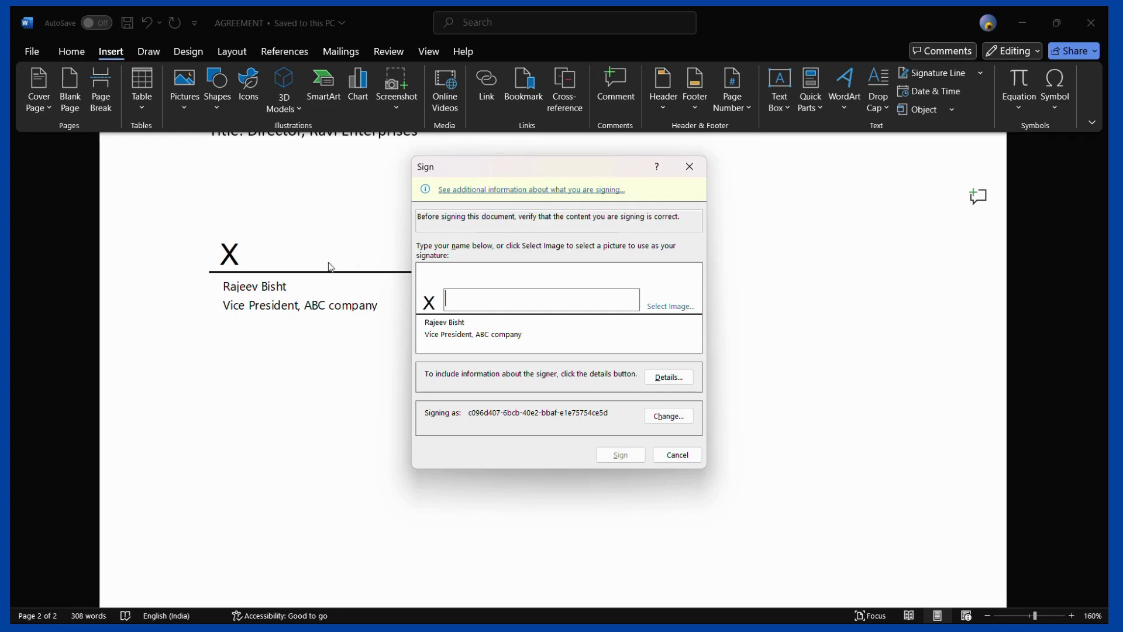
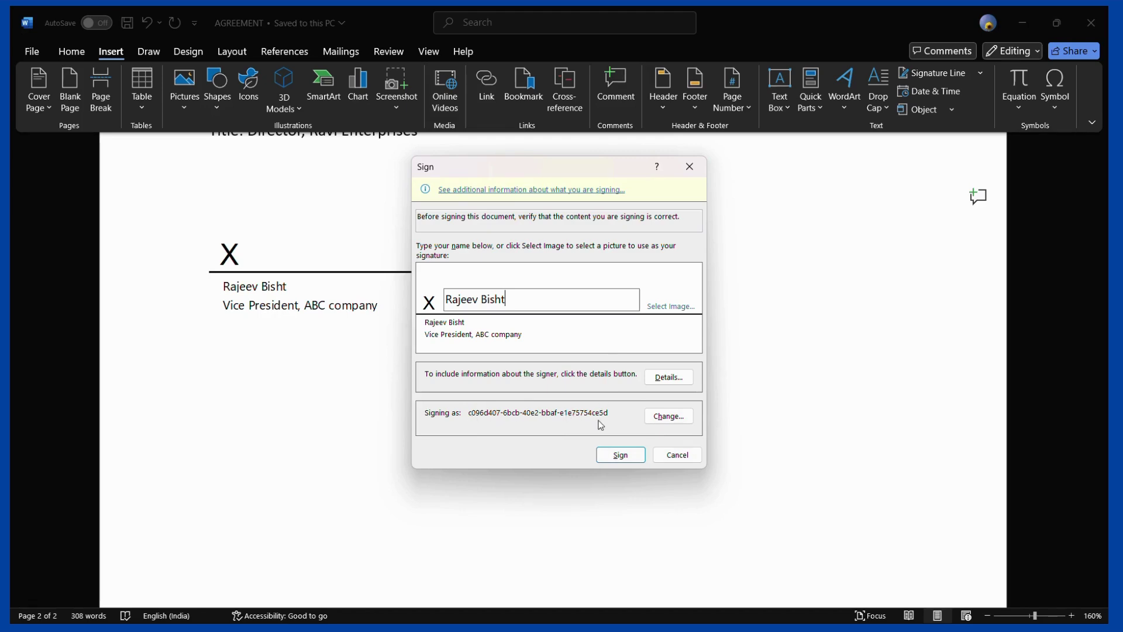
Sign the signature line with the signer's typed name, accepting the unverified certificate
{"action": "left_click", "coordinate": [621, 457]}
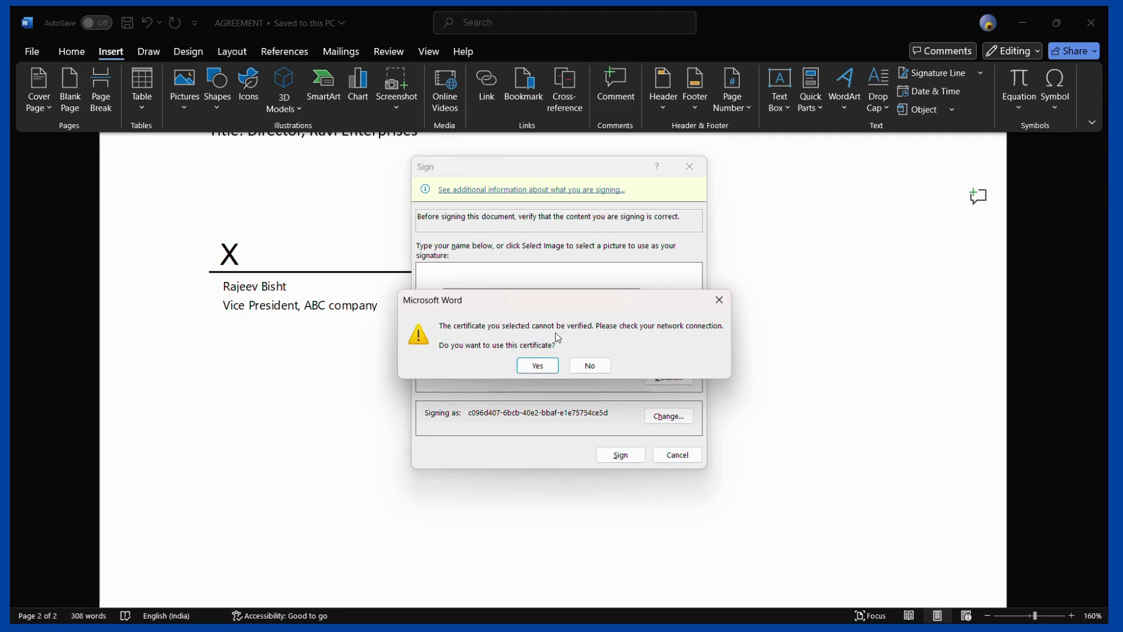
{"action": "left_click", "coordinate": [546, 372]}
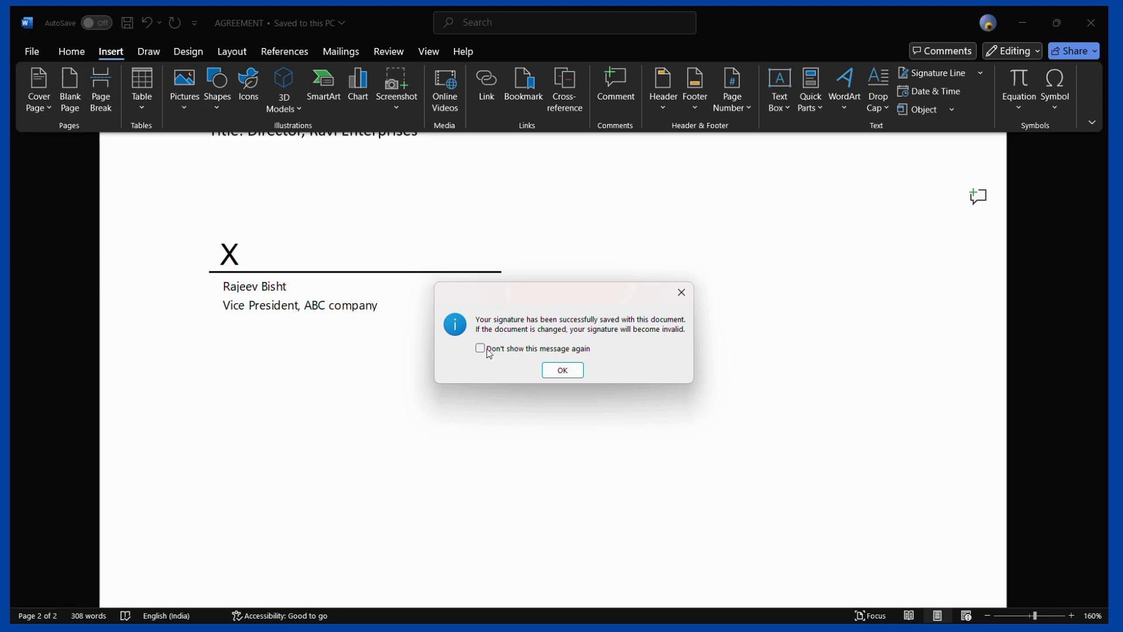
Dismiss the signature-saved confirmation and review the signed line in the final-marked AGREEMENT
{"action": "left_click", "coordinate": [560, 370]}
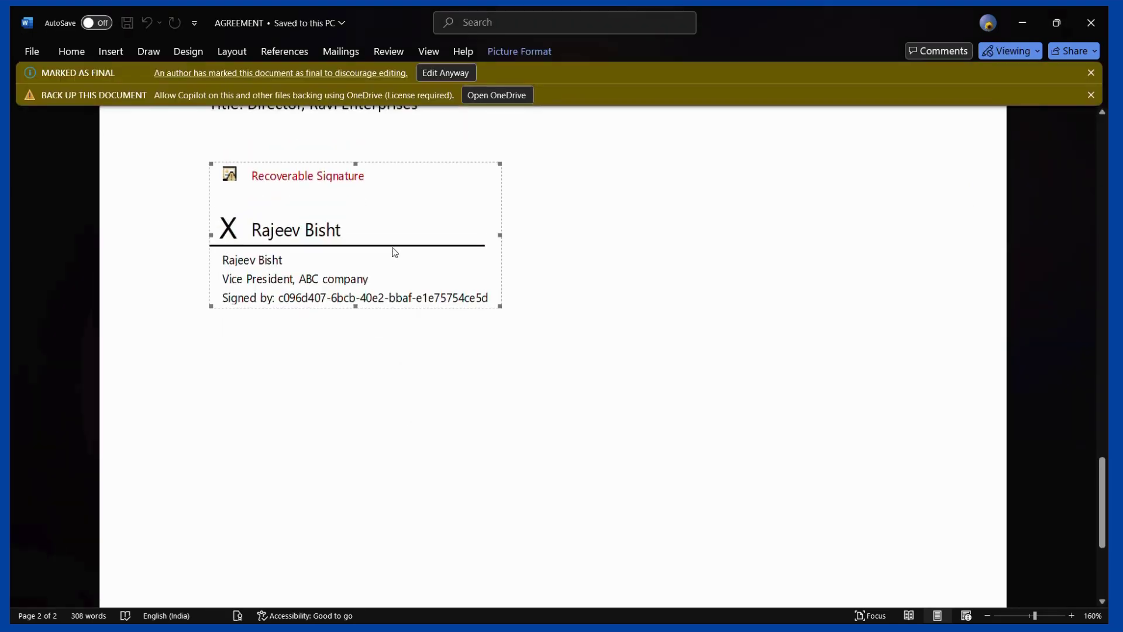
{"action": "scroll", "coordinate": [351, 304], "scroll_direction": "up", "scroll_amount": 2}
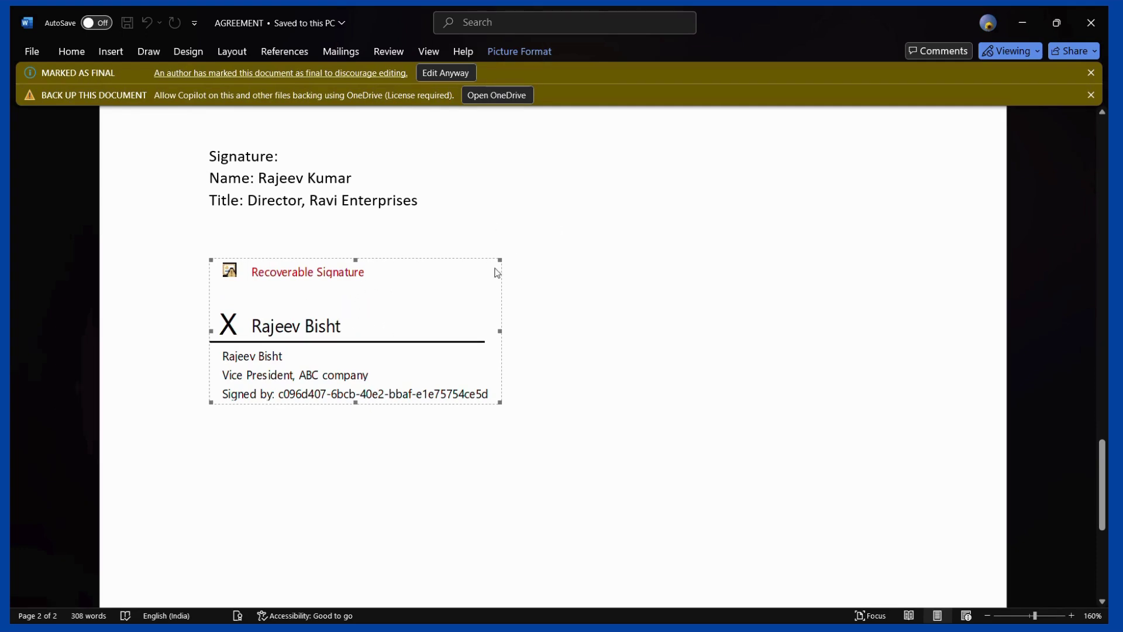
{"action": "scroll", "coordinate": [456, 291], "scroll_direction": "up", "scroll_amount": 3}
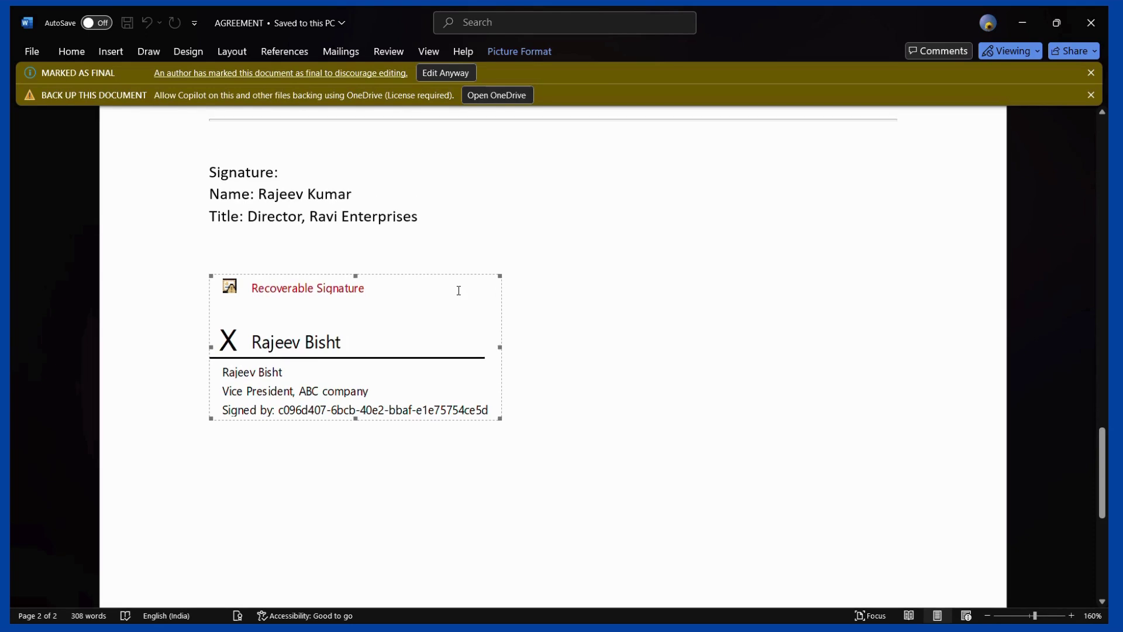
{"action": "scroll", "coordinate": [456, 291], "scroll_direction": "down", "scroll_amount": 2}
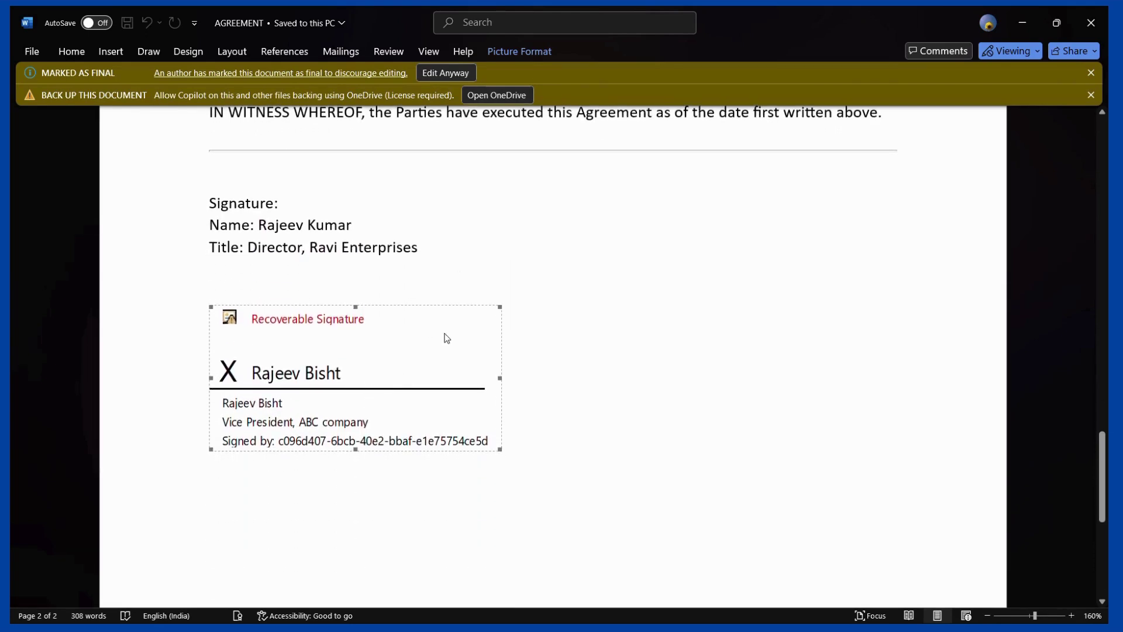
{"action": "left_click", "coordinate": [515, 324]}
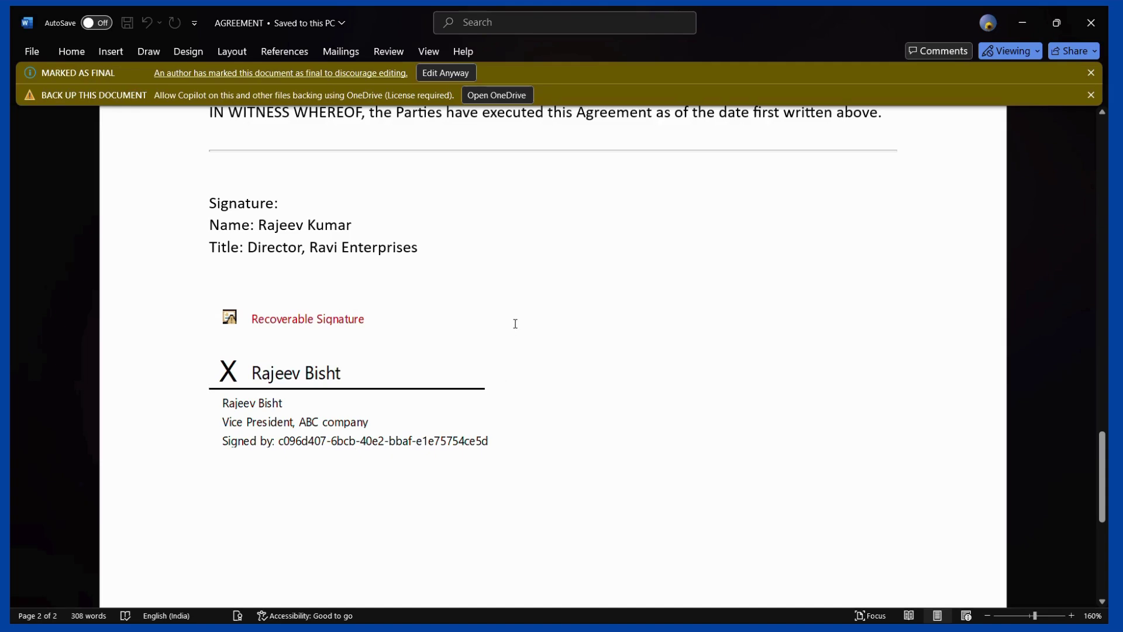
{"action": "scroll", "coordinate": [497, 291], "scroll_direction": "up", "scroll_amount": 3}
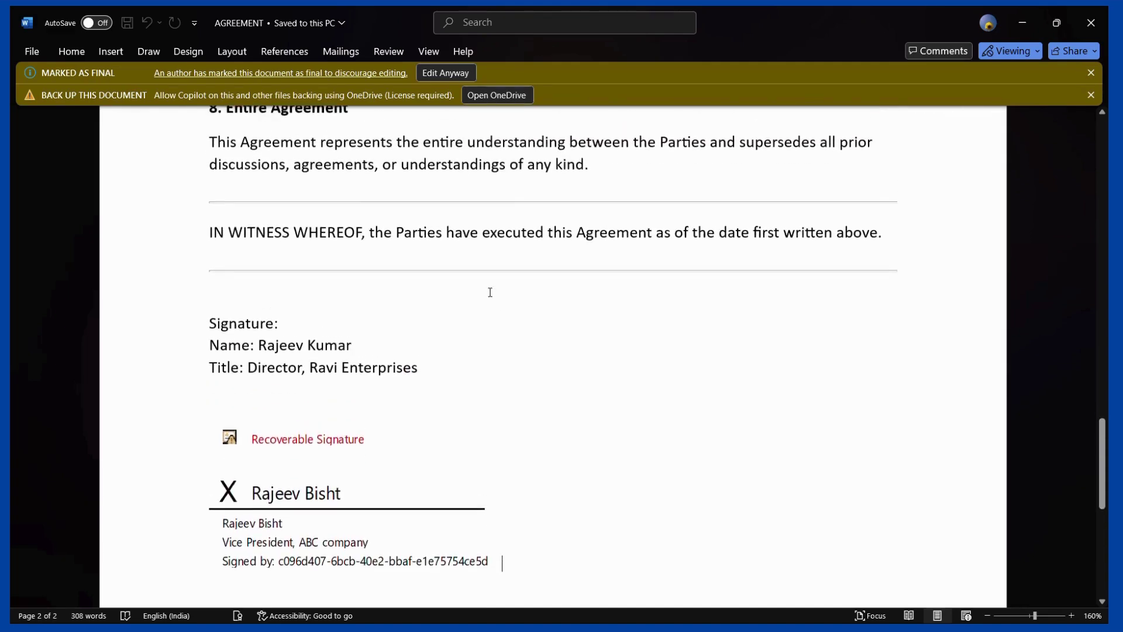
{"action": "scroll", "coordinate": [424, 364], "scroll_direction": "down", "scroll_amount": 2}
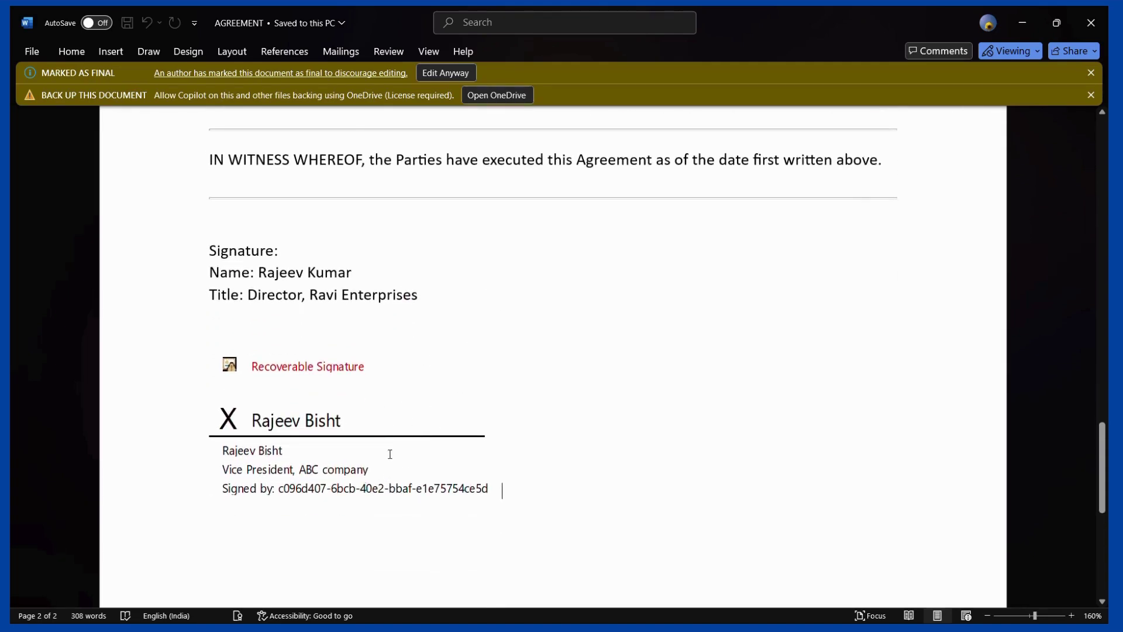
{"action": "left_click", "coordinate": [361, 428]}
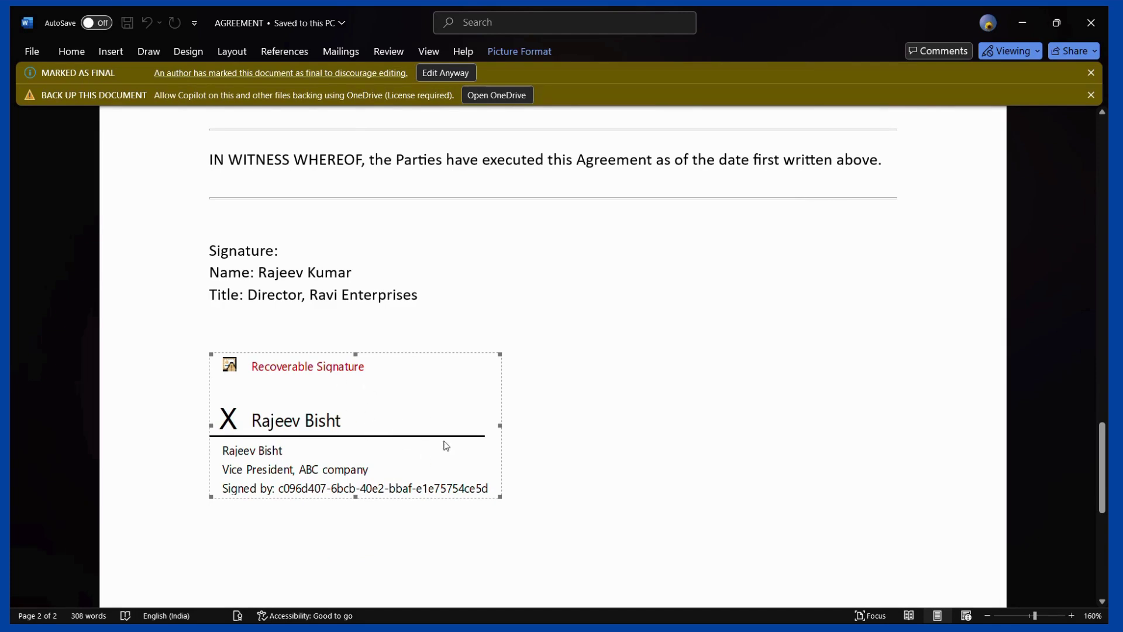
{"action": "scroll", "coordinate": [501, 238], "scroll_direction": "up", "scroll_amount": 2}
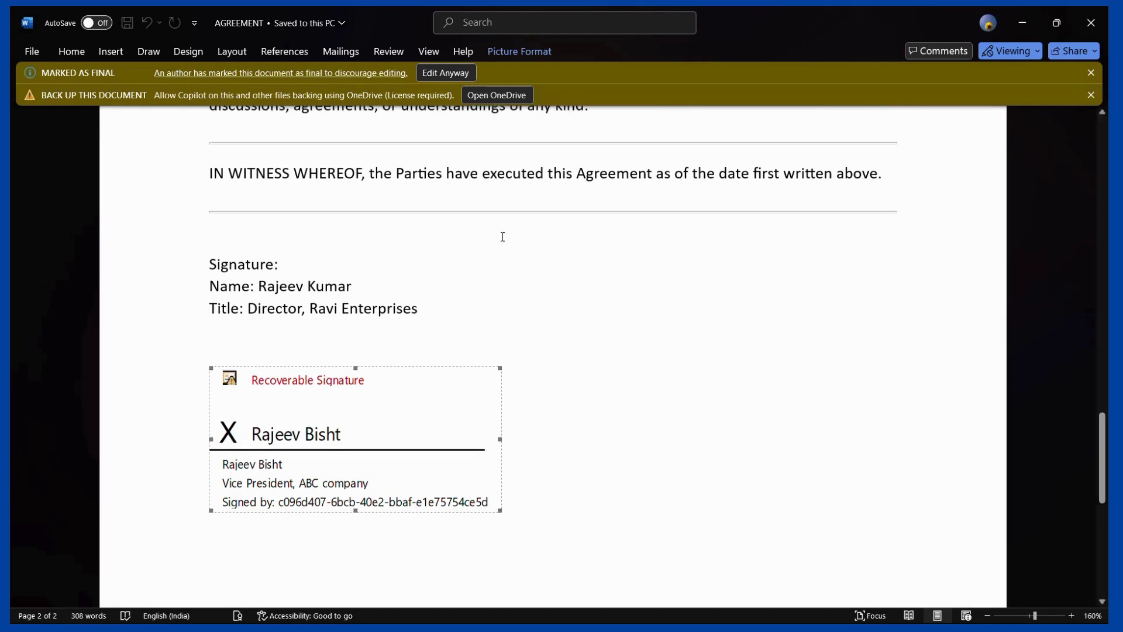